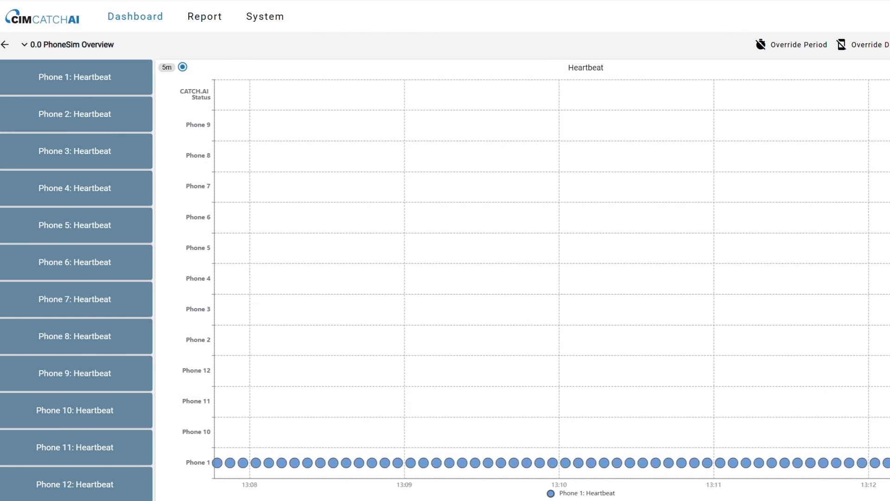
# Create a new dashboard named "Case #4 - Multi Limits" in the system's dashboard management
pyautogui.click(267, 21)
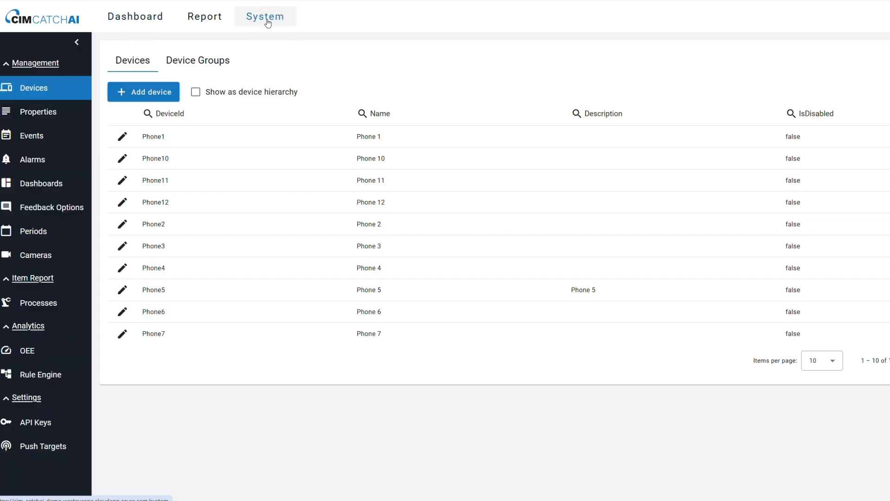
pyautogui.click(26, 190)
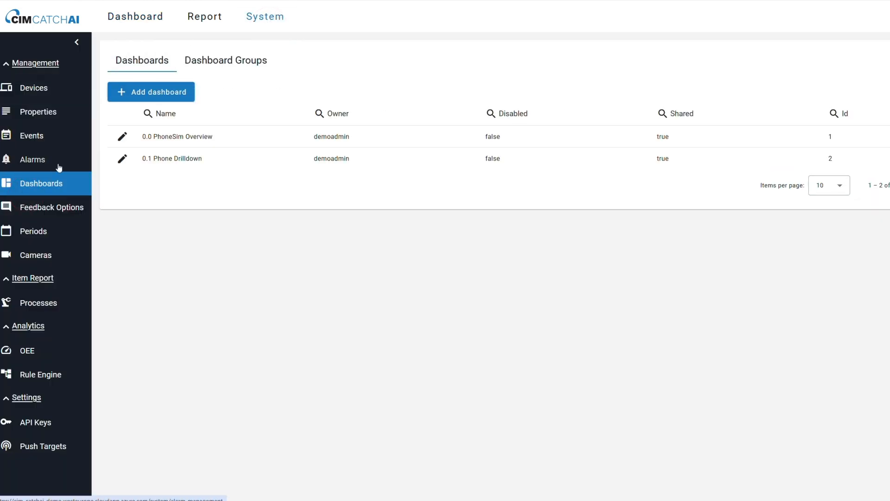
pyautogui.click(162, 92)
pyautogui.write('Case #4 - Multi Limits')
pyautogui.click(606, 299)
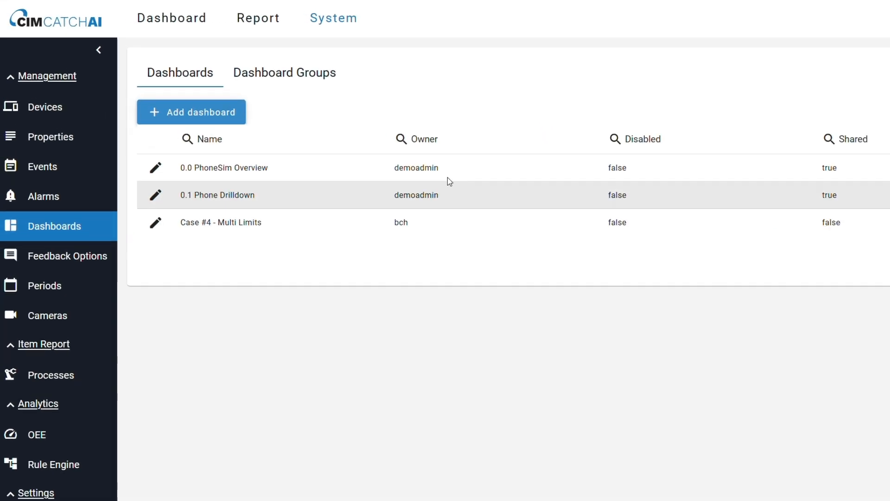
# Open the "Case #4 - Multi Limits" dashboard in the dashboard view
pyautogui.click(164, 20)
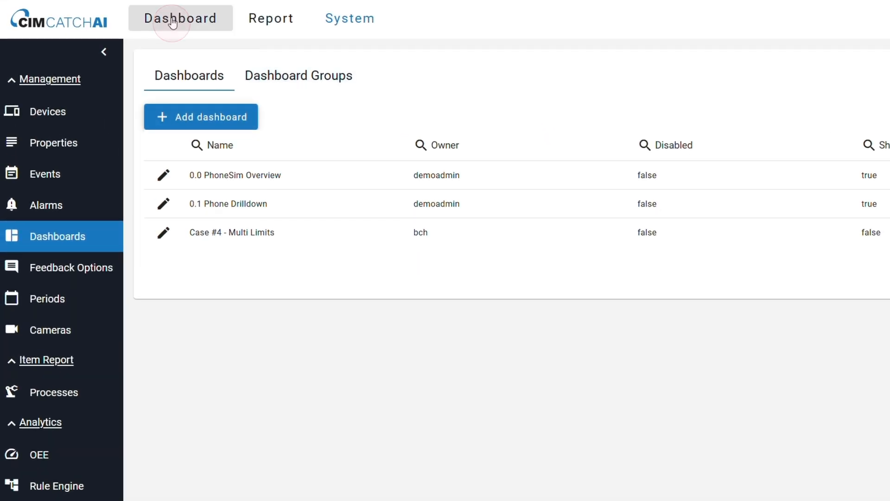
pyautogui.click(95, 56)
pyautogui.click(88, 184)
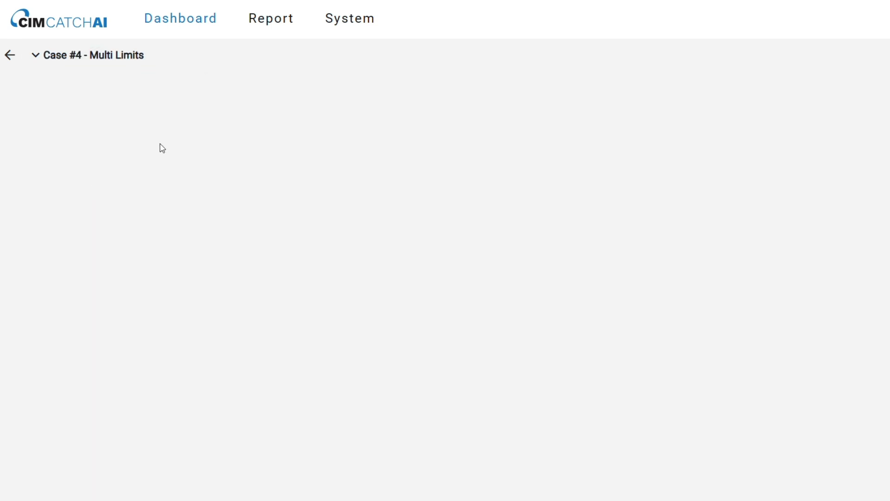
# Set up a Multi Limit report with Phone 1 as the device and Accelerometer Z as Property Y
pyautogui.click(281, 22)
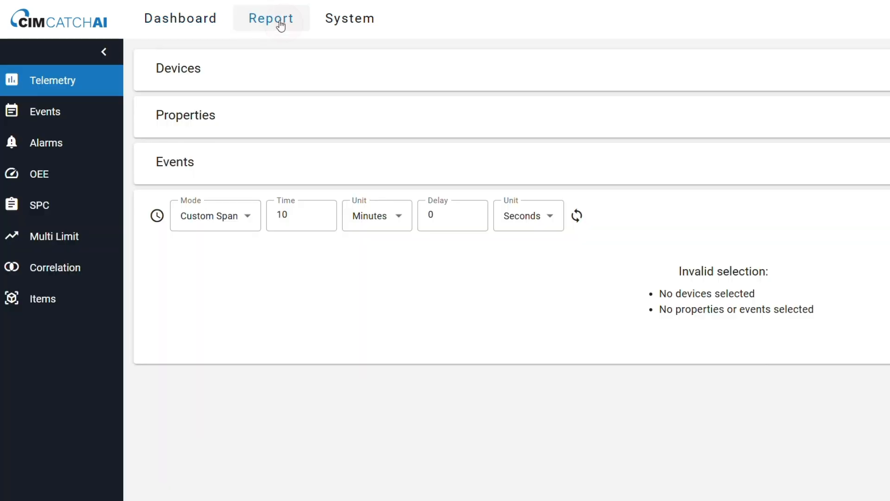
pyautogui.click(95, 242)
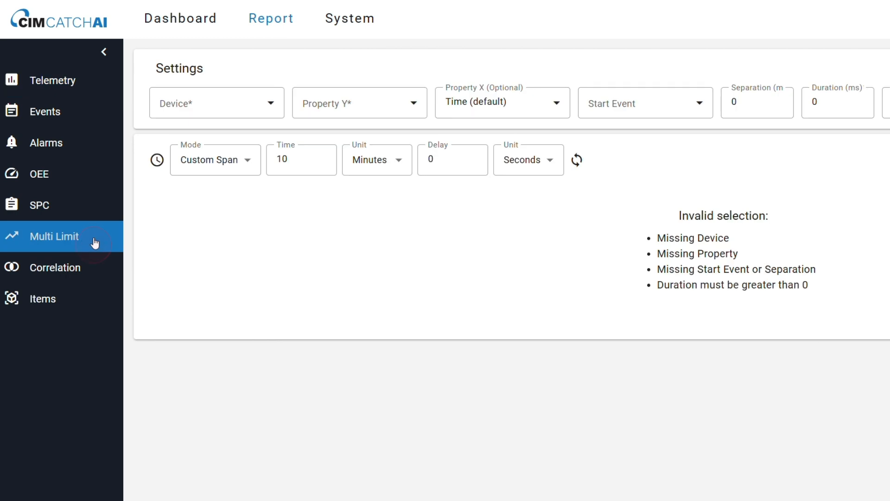
pyautogui.click(236, 110)
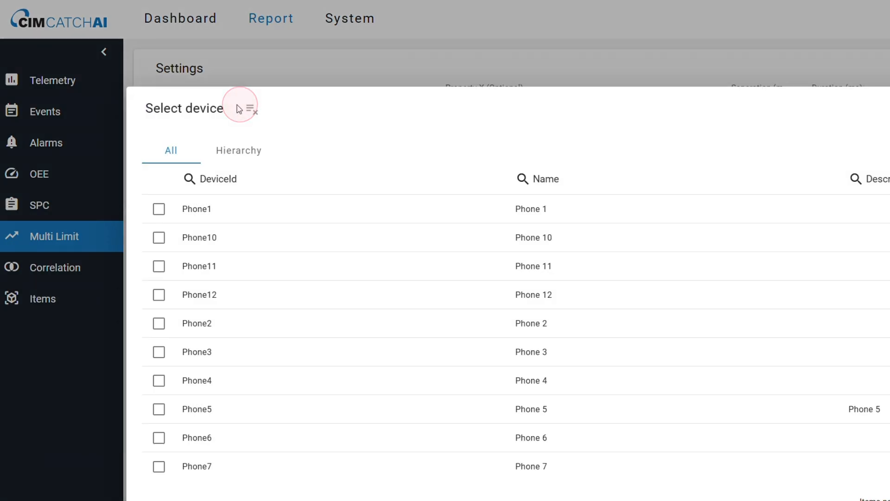
pyautogui.click(222, 217)
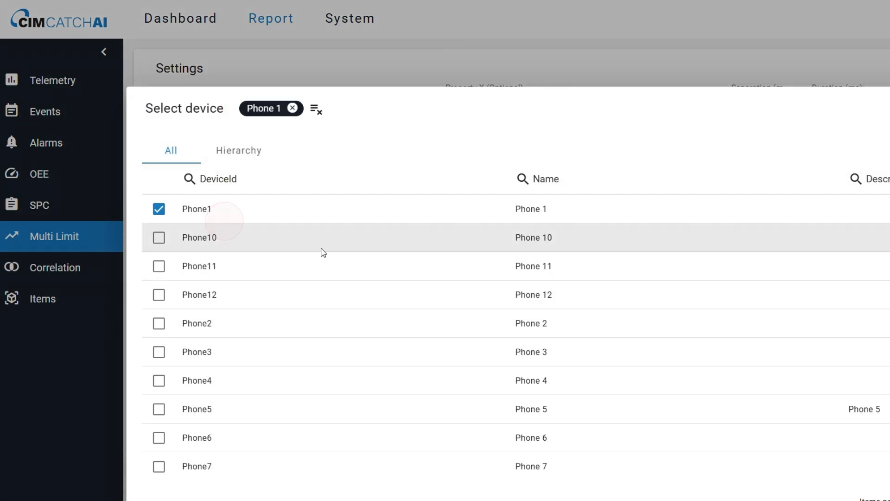
pyautogui.click(855, 463)
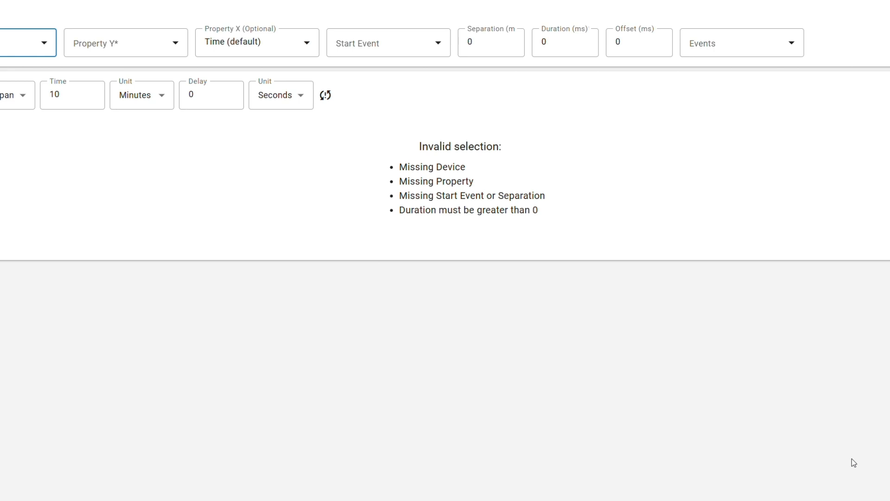
pyautogui.click(142, 49)
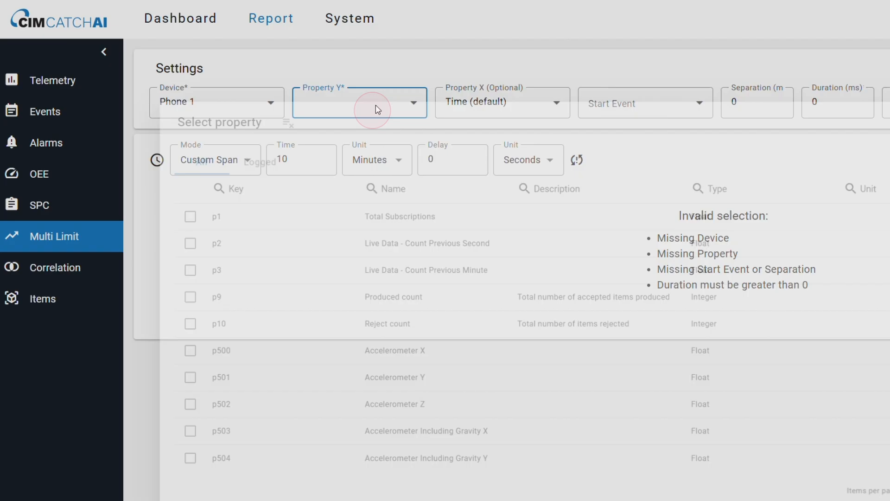
pyautogui.click(341, 408)
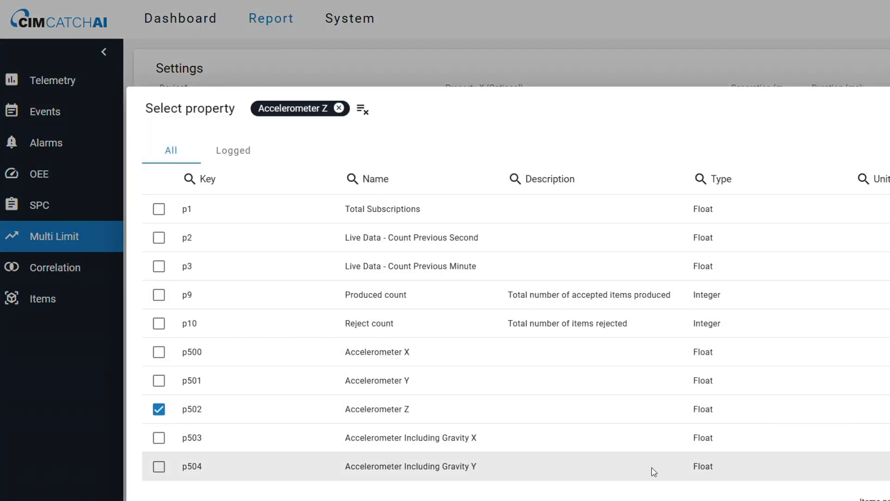
pyautogui.click(881, 457)
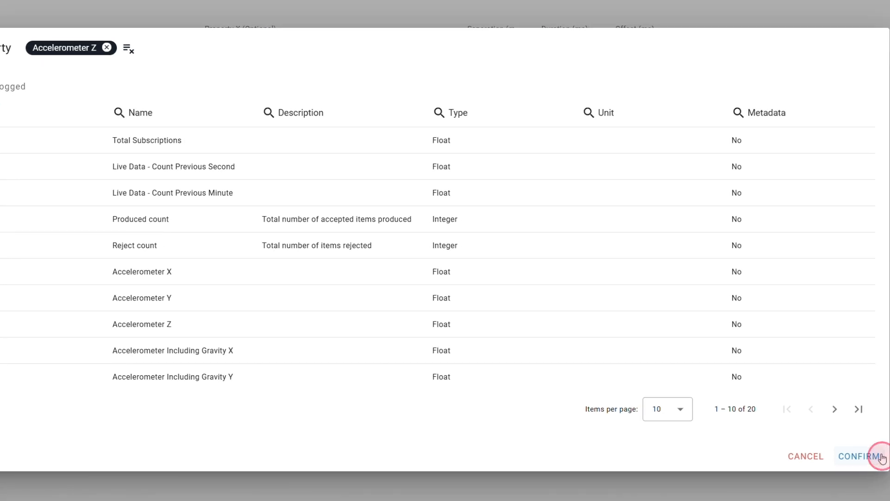
# Set the report's duration to 2000 ms and start event to Start of Movement, and refresh the chart with the recorded movements
pyautogui.click(837, 105)
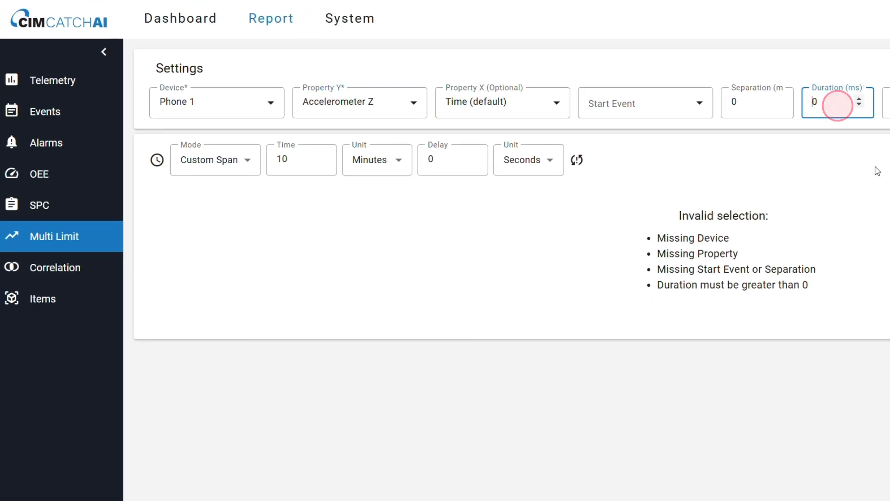
pyautogui.write('2000')
pyautogui.click(643, 109)
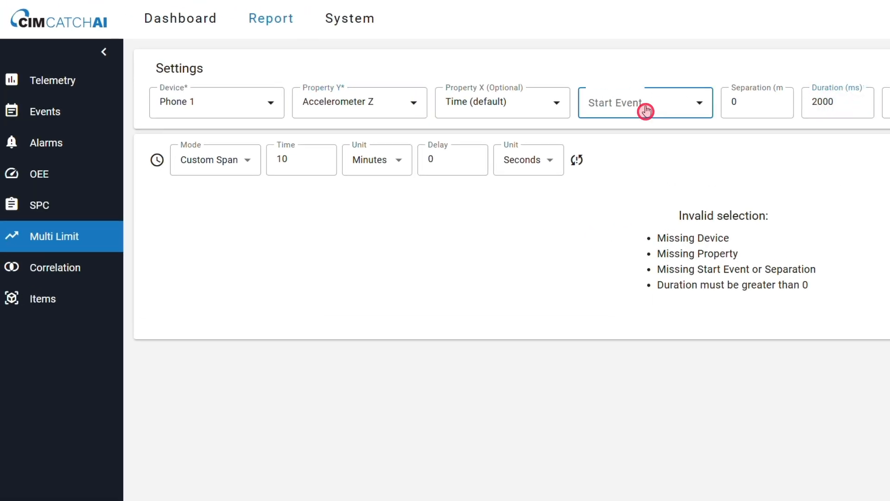
pyautogui.click(515, 361)
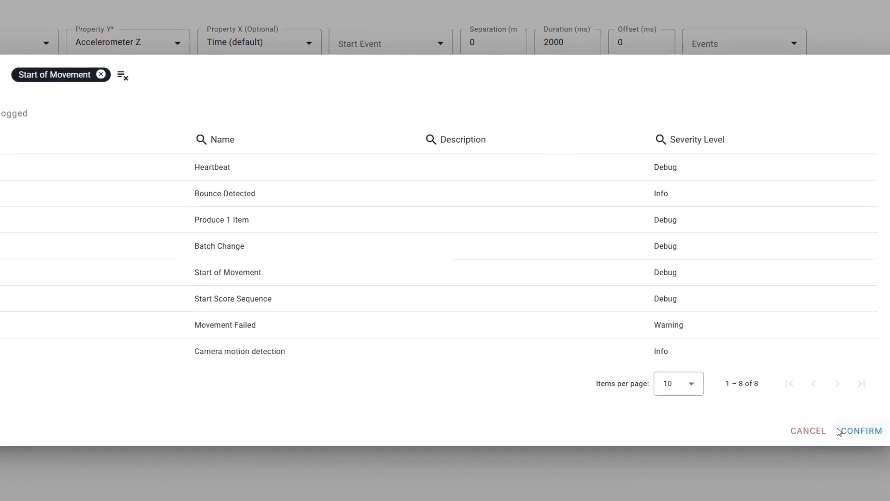
pyautogui.click(870, 436)
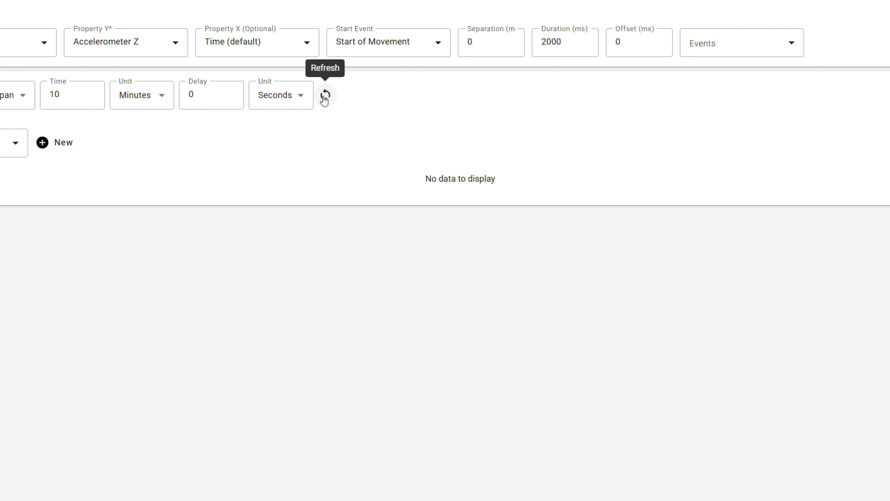
pyautogui.click(325, 100)
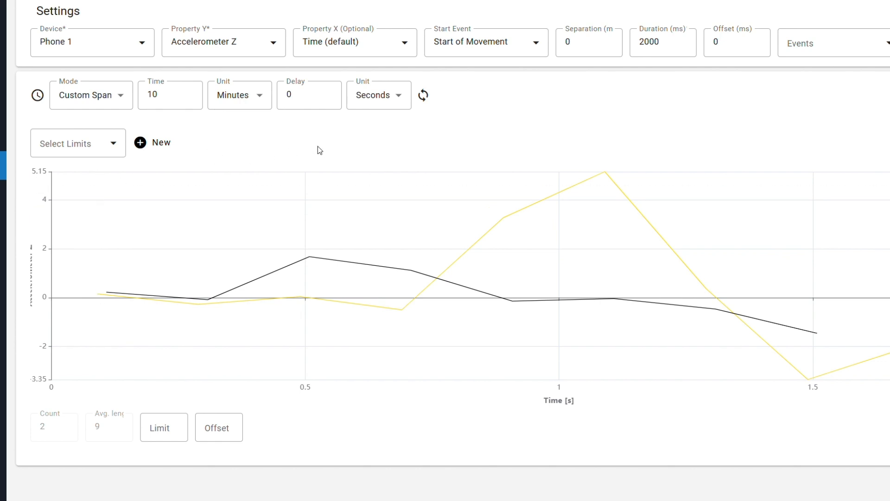
pyautogui.click(423, 97)
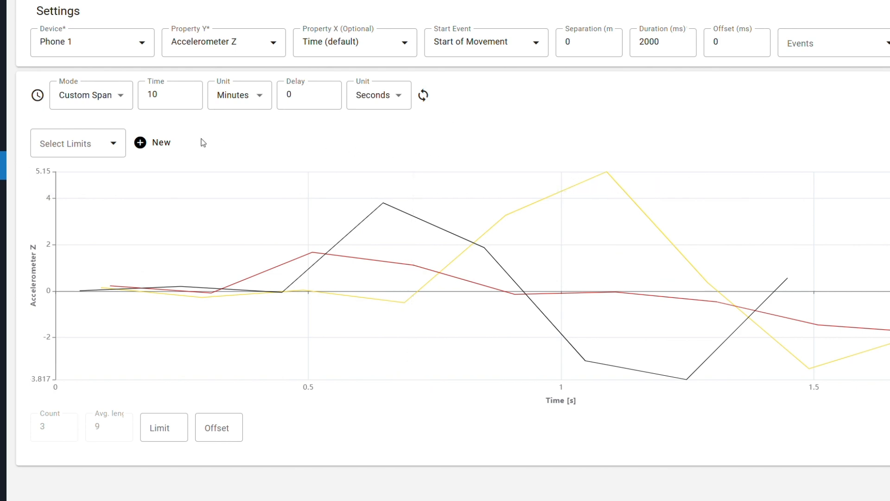
# Calculate new limits from the plotted series with threshold 1,5 and sigma 5, and save them as "Multi Limit"
pyautogui.click(154, 142)
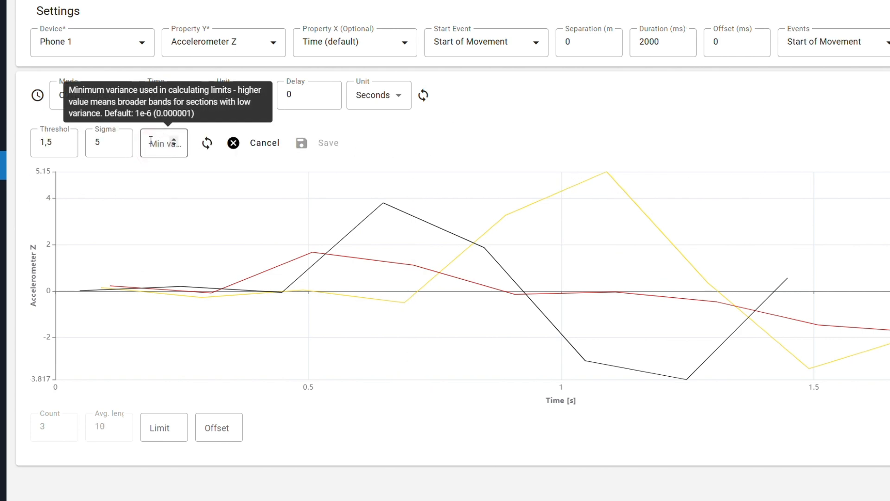
pyautogui.click(209, 149)
pyautogui.click(327, 144)
pyautogui.write('Multi Limit')
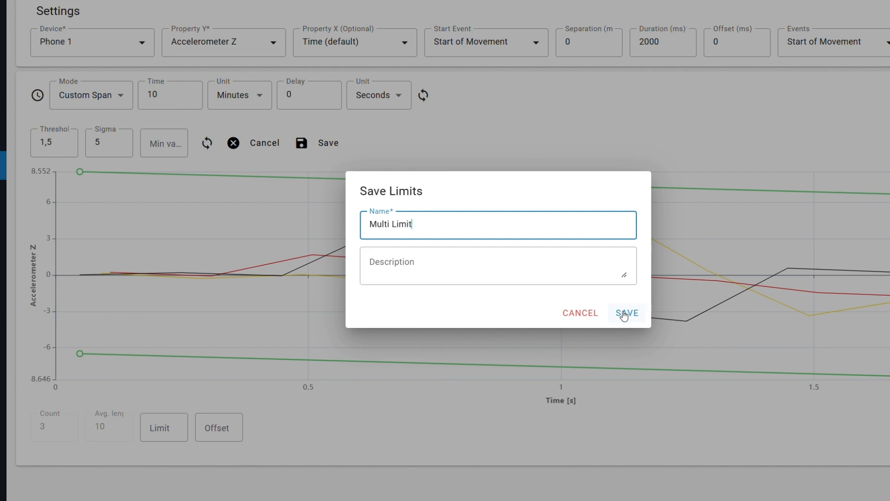
pyautogui.click(624, 314)
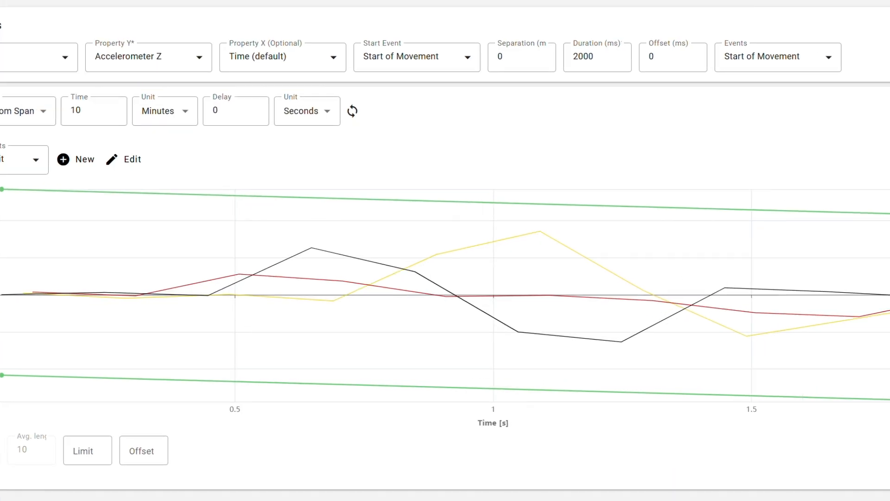
# Add the Multi Limit chart as a widget to the "Case #4 - Multi Limits" dashboard and view that dashboard
pyautogui.click(847, 162)
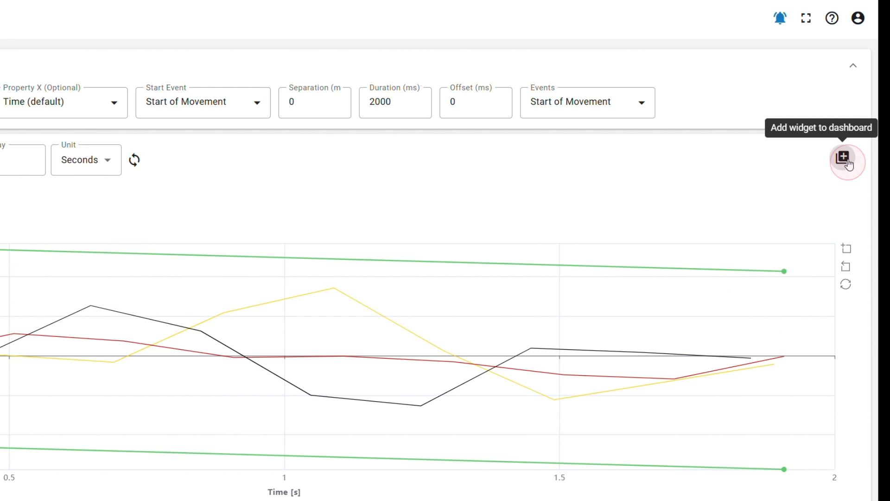
pyautogui.click(782, 235)
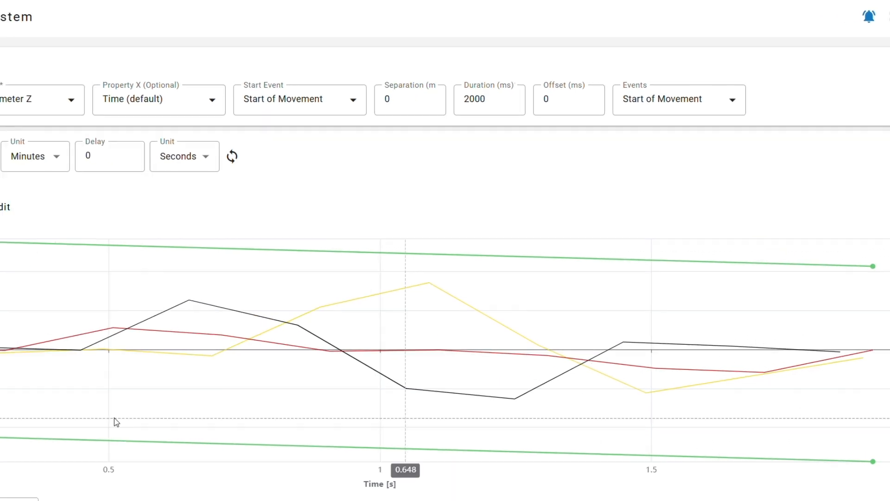
pyautogui.click(198, 32)
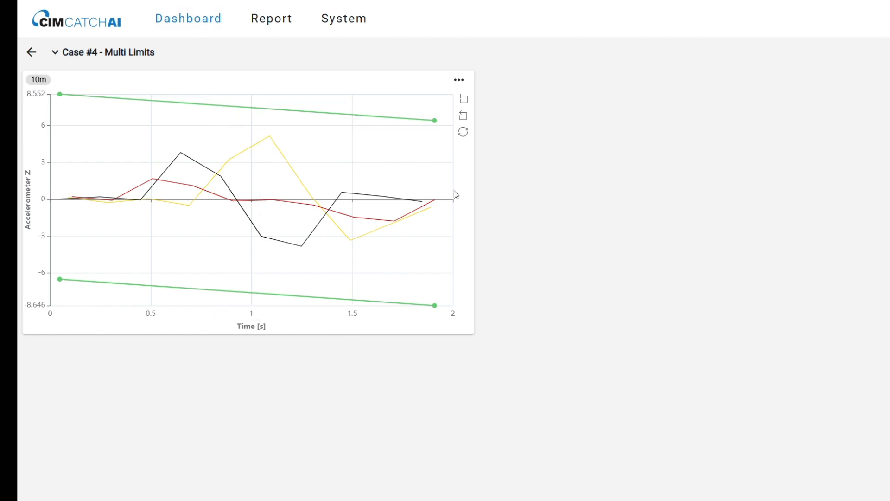
# Create a new rule in the Rule Engine and name it "Detect Movement Failed"
pyautogui.click(330, 20)
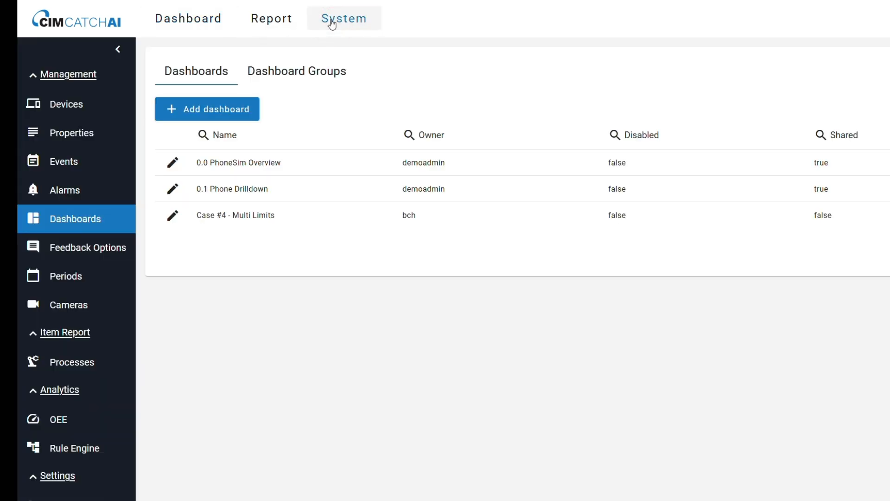
pyautogui.click(80, 452)
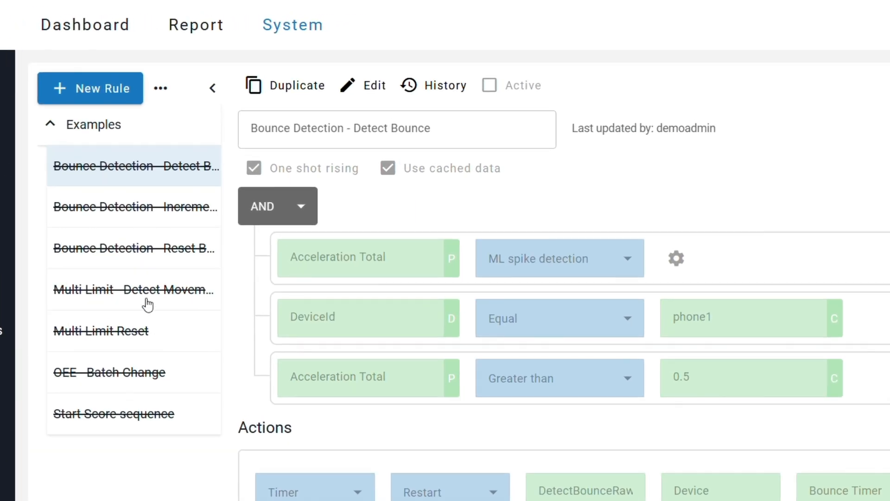
pyautogui.click(79, 90)
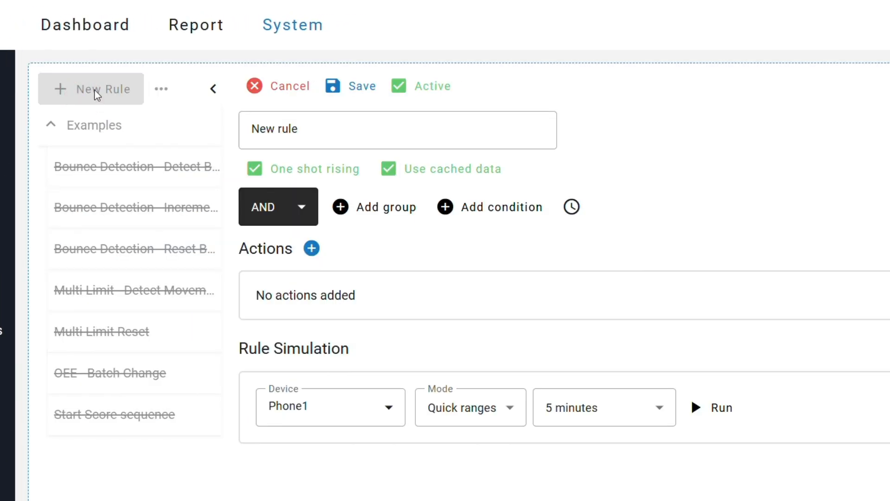
pyautogui.click(329, 129)
pyautogui.write('Detect Movement Failed')
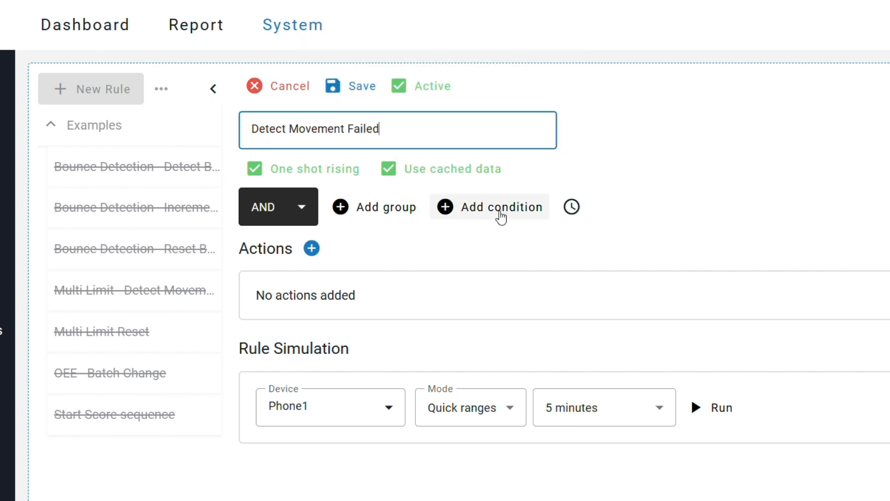
# Add a rule condition on the saved Multi Limit with the operator Series exceeded
pyautogui.click(501, 217)
pyautogui.click(363, 265)
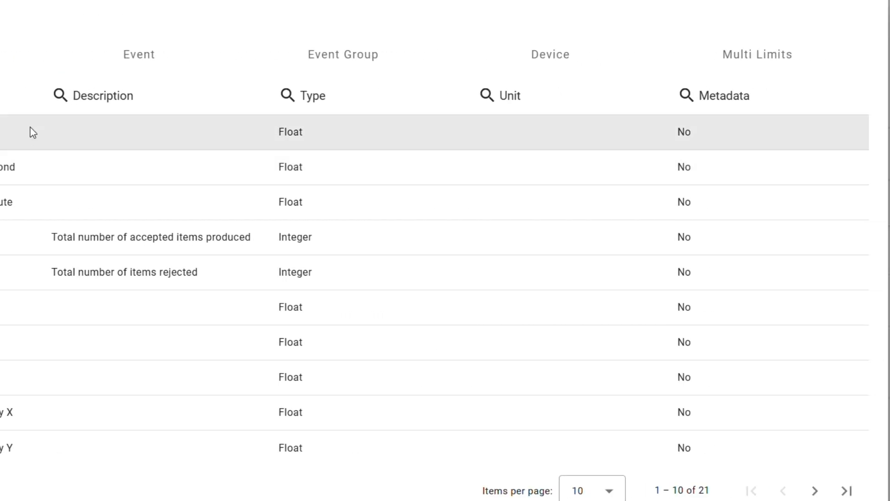
pyautogui.click(795, 67)
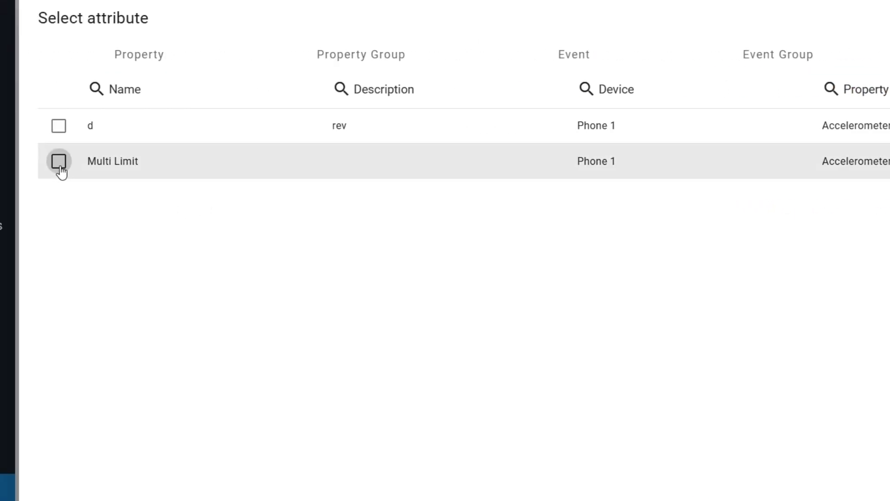
pyautogui.click(59, 161)
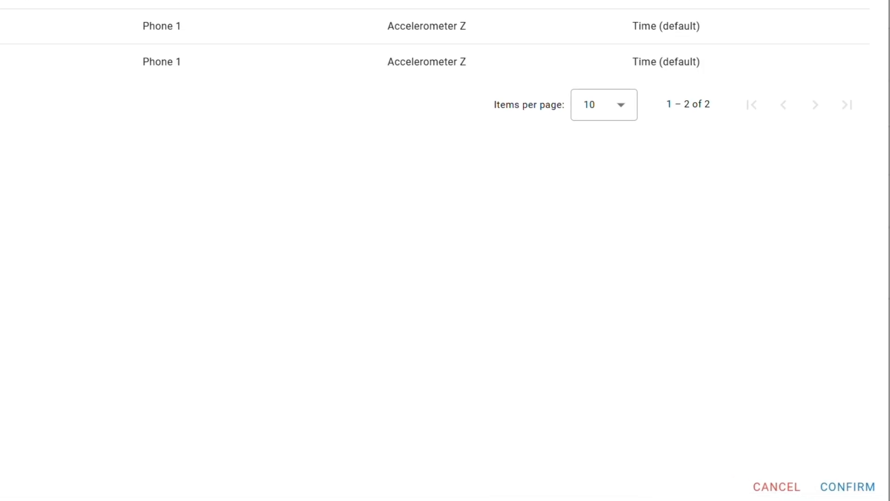
pyautogui.click(834, 484)
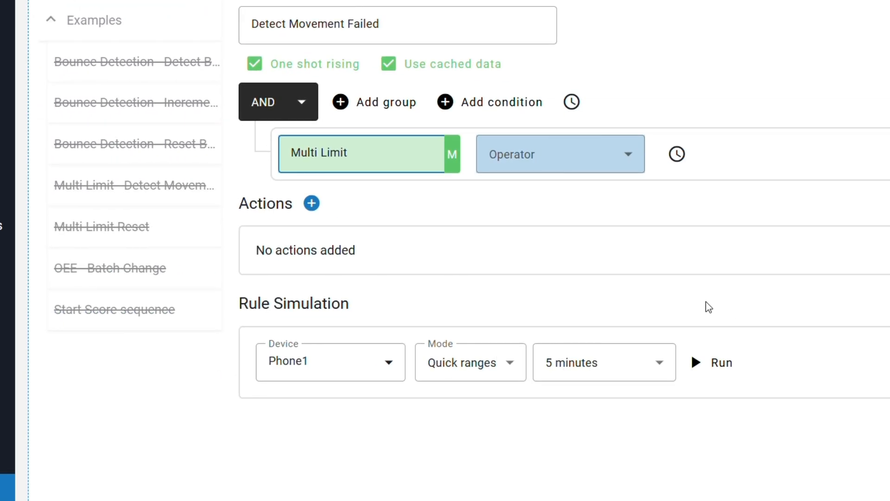
pyautogui.click(549, 167)
pyautogui.click(555, 216)
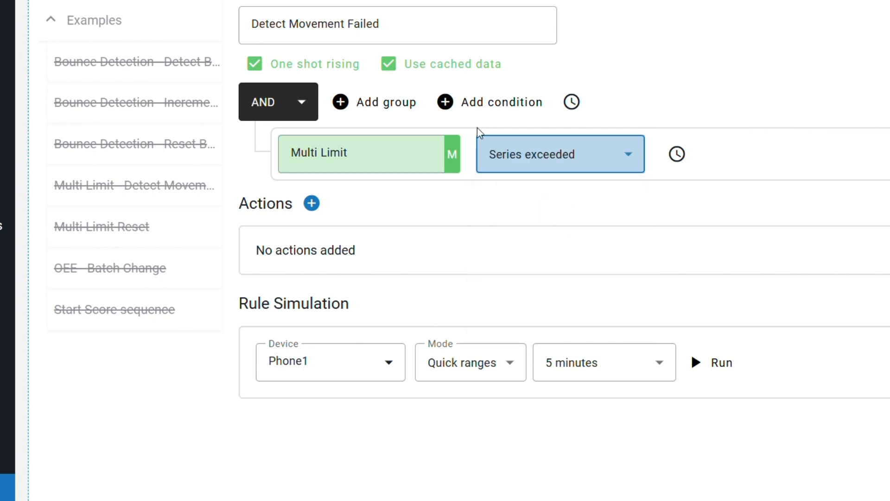
# Add a second rule condition requiring DeviceId to be Equal to the device Phone1
pyautogui.click(473, 112)
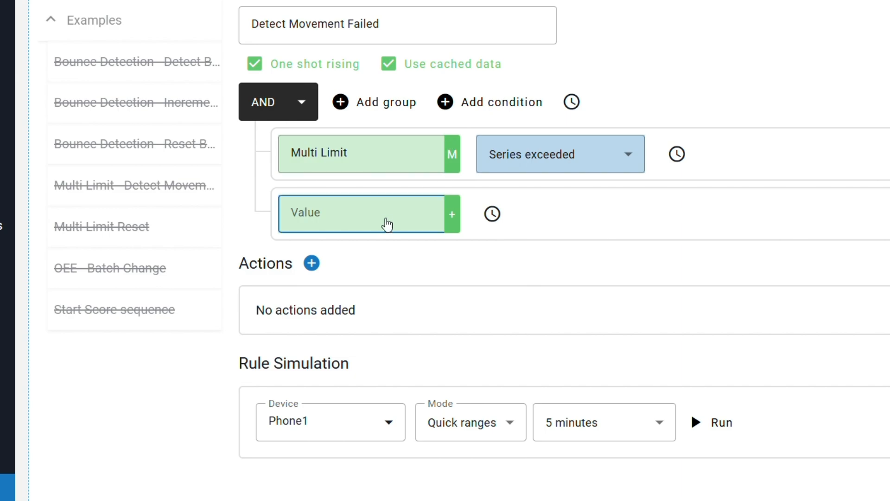
pyautogui.click(387, 224)
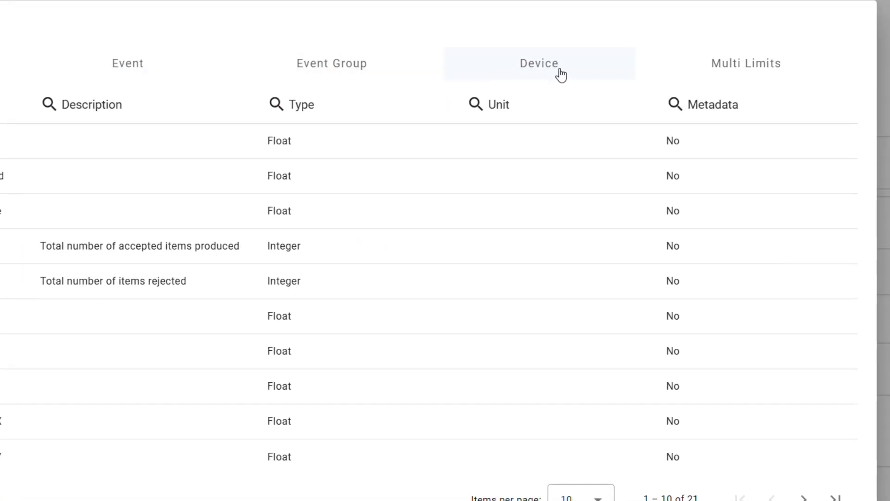
pyautogui.click(561, 75)
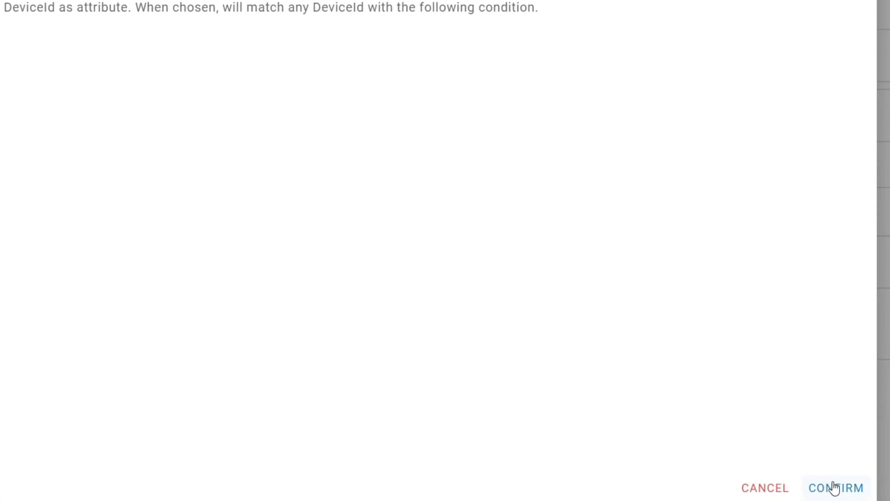
pyautogui.click(834, 488)
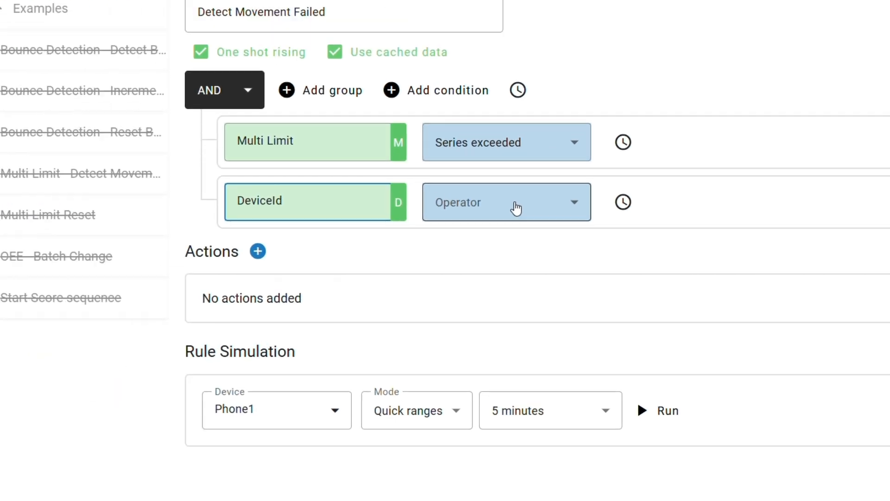
pyautogui.click(570, 219)
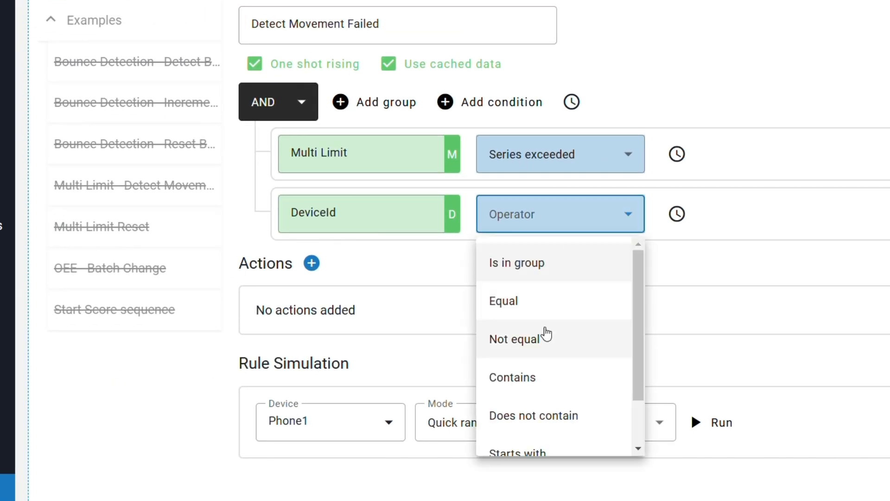
pyautogui.click(547, 301)
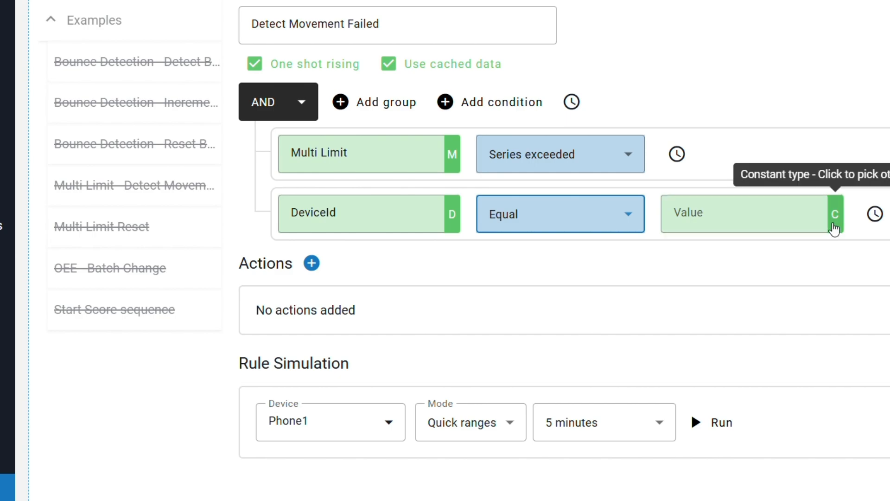
pyautogui.click(834, 227)
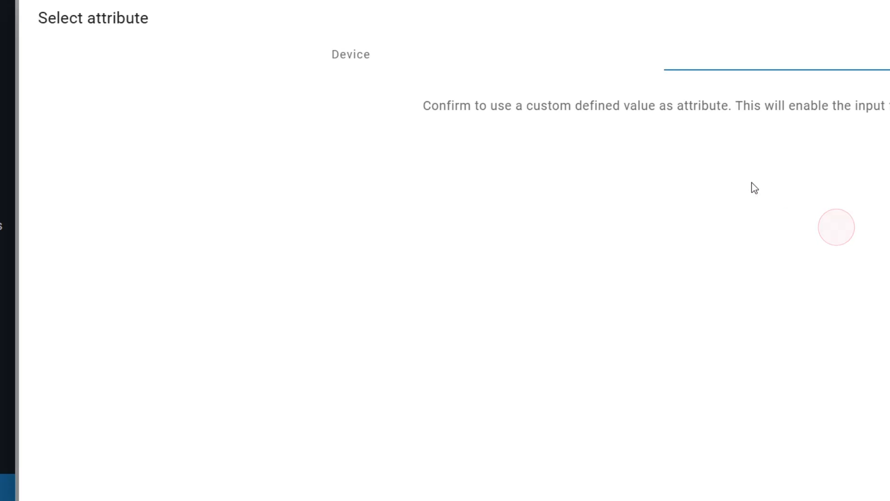
pyautogui.click(338, 65)
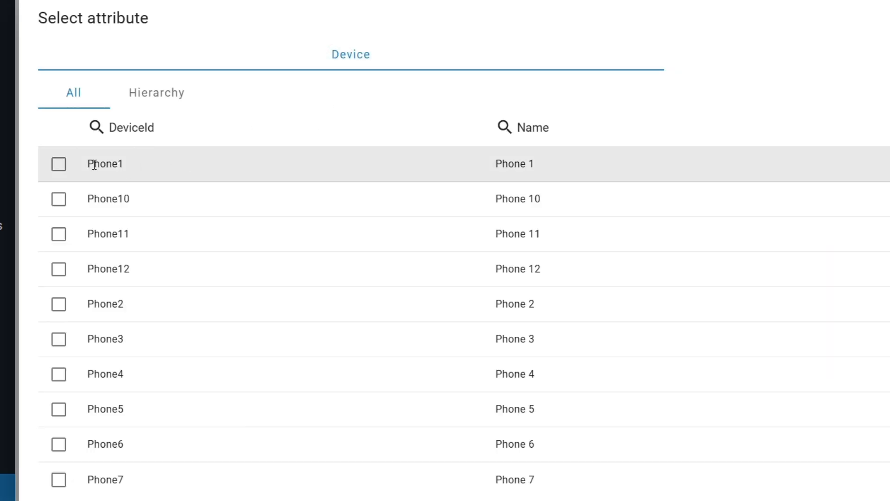
pyautogui.click(78, 165)
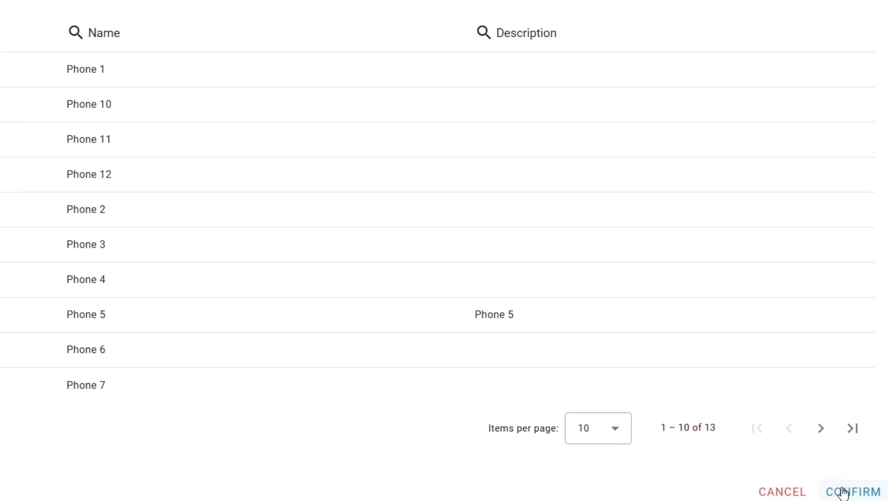
pyautogui.click(856, 490)
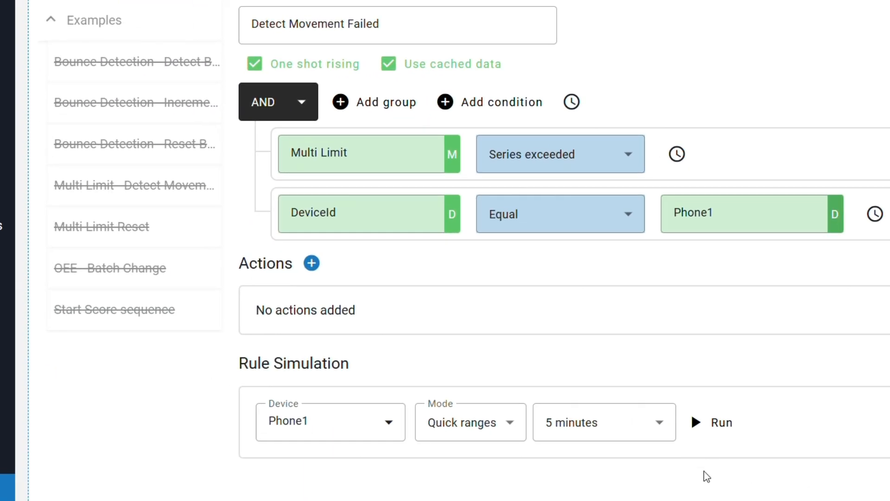
# Add an Ingest event action to the rule with the Movement Failed event for device Phone 1
pyautogui.click(314, 274)
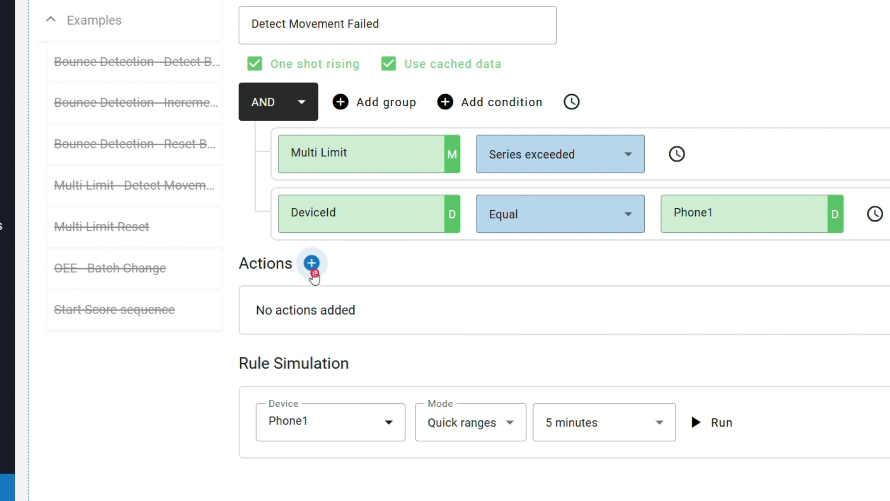
pyautogui.click(330, 328)
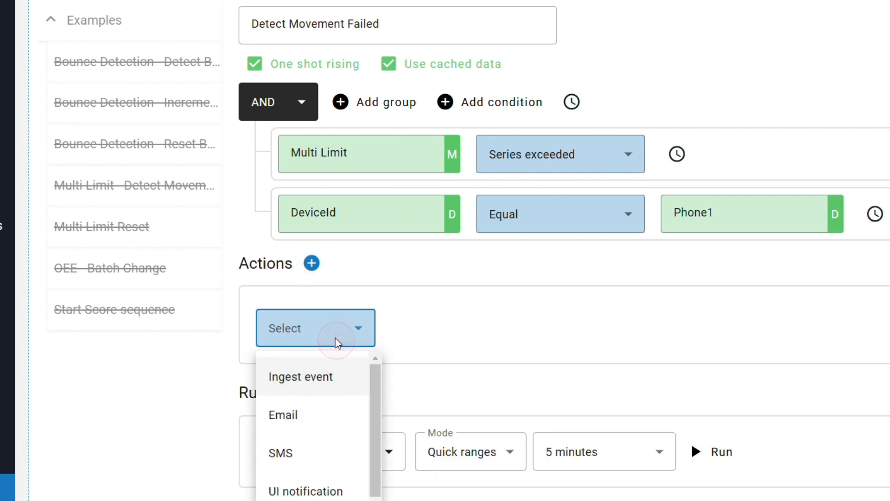
pyautogui.click(332, 381)
pyautogui.click(434, 334)
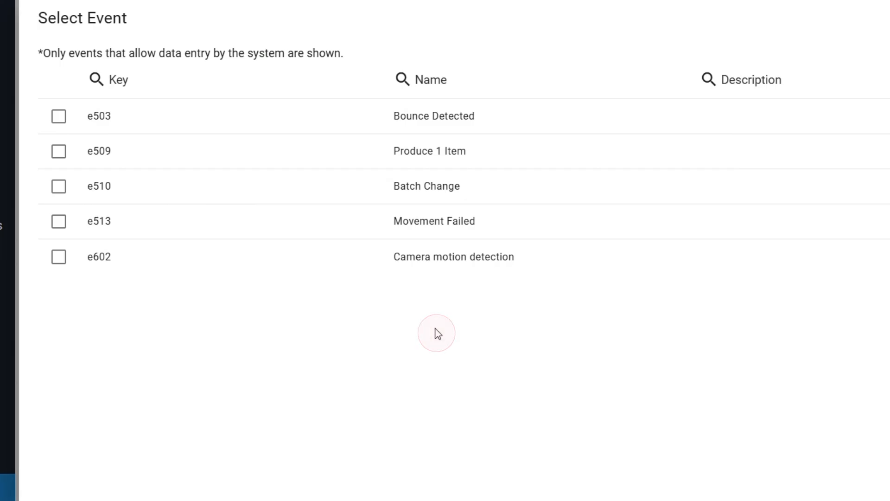
pyautogui.click(312, 229)
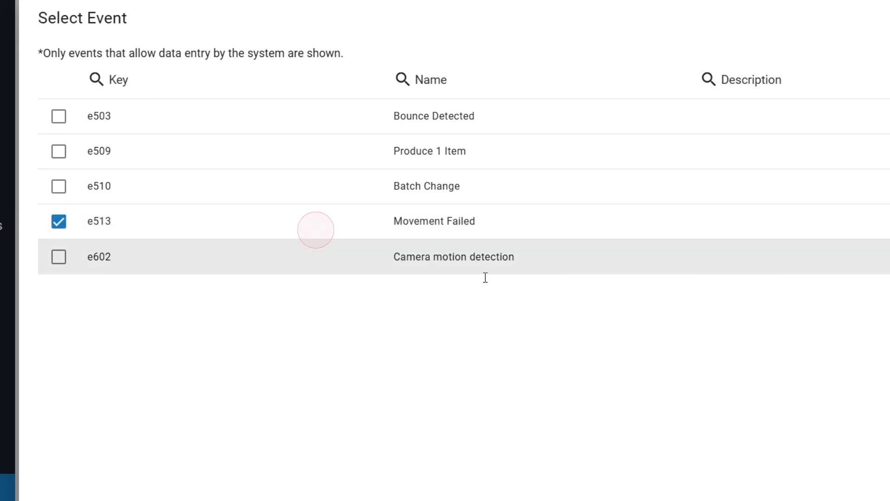
pyautogui.click(858, 492)
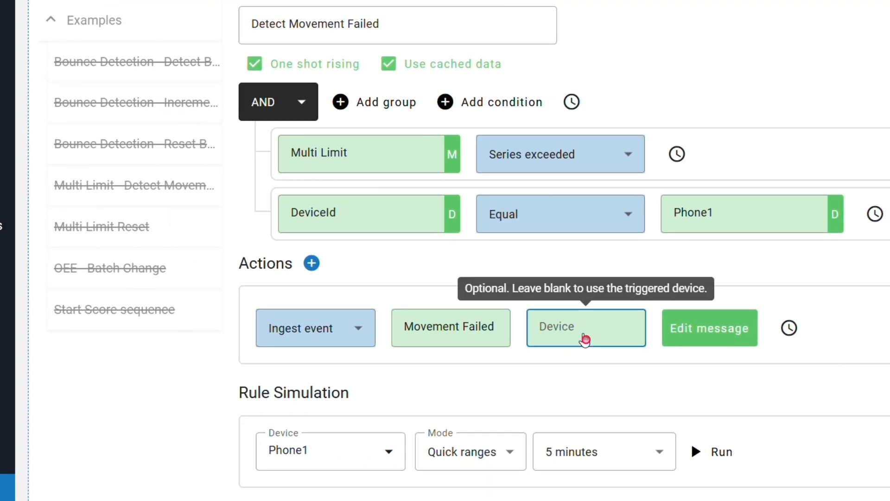
pyautogui.click(584, 336)
pyautogui.click(246, 65)
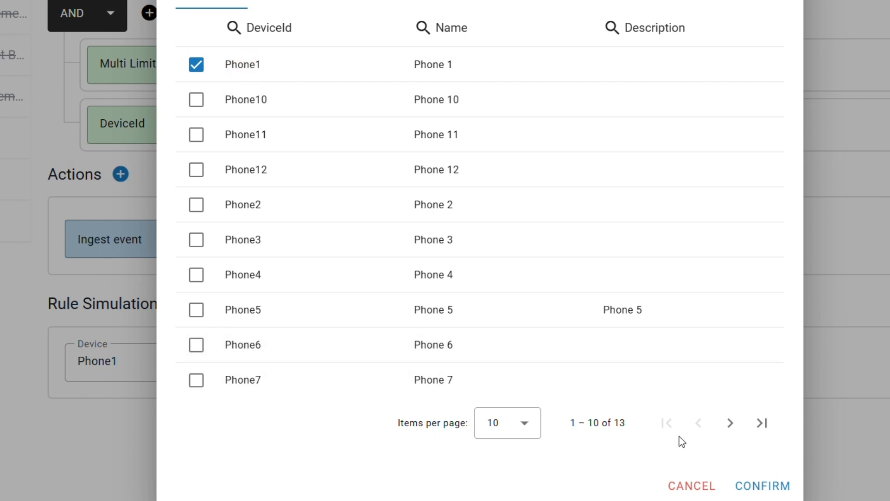
pyautogui.click(754, 488)
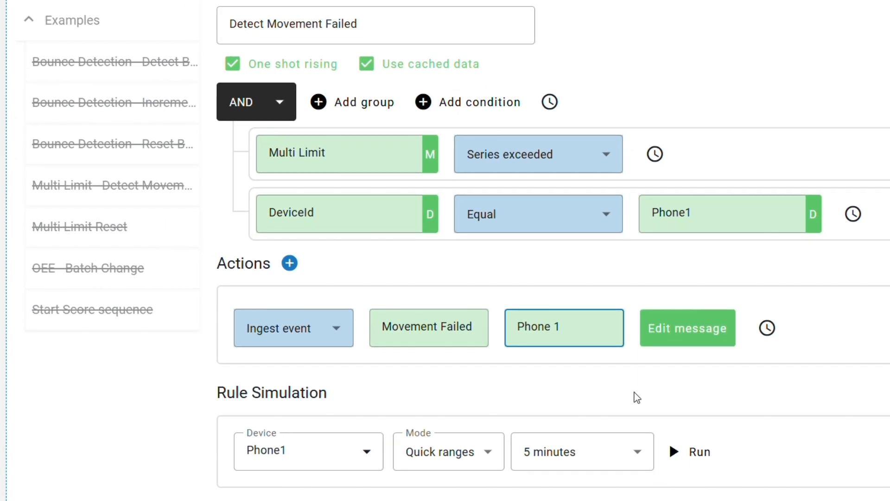
# Add a Change property action targeting the Movement Failed property on device Phone 1
pyautogui.click(289, 263)
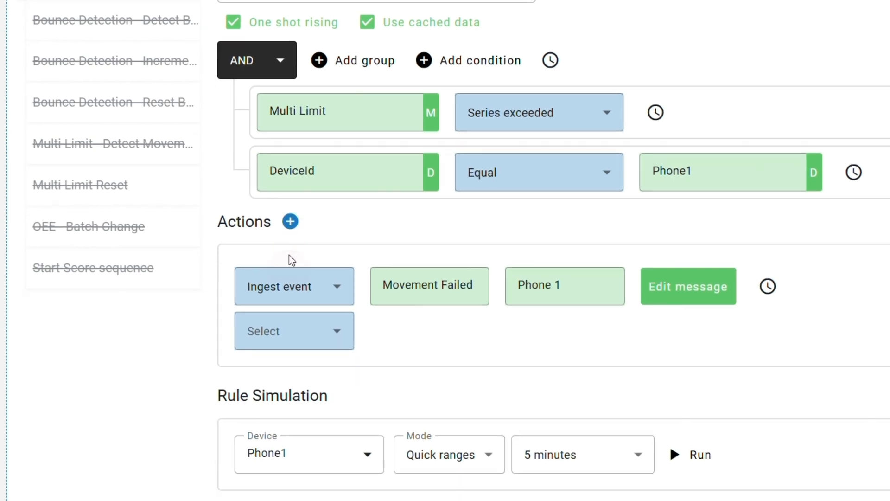
pyautogui.click(293, 299)
pyautogui.scroll(-2, 294, 399)
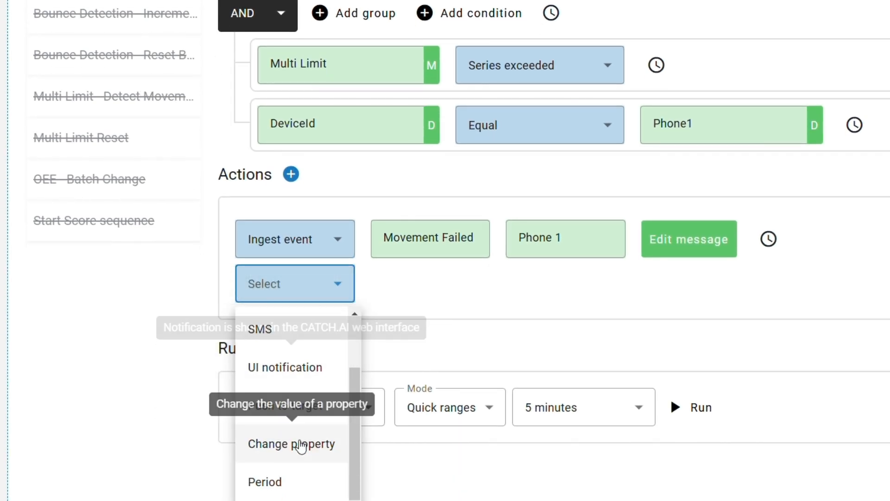
pyautogui.click(296, 442)
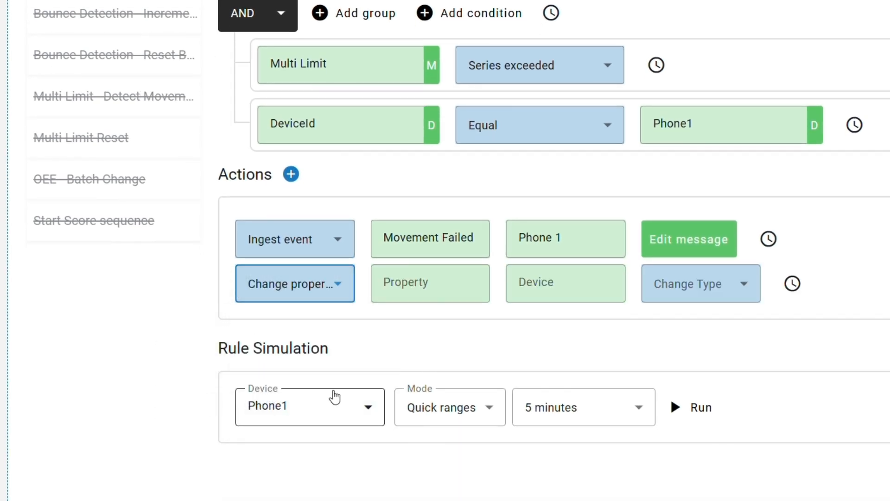
pyautogui.click(424, 291)
pyautogui.click(231, 168)
pyautogui.click(879, 490)
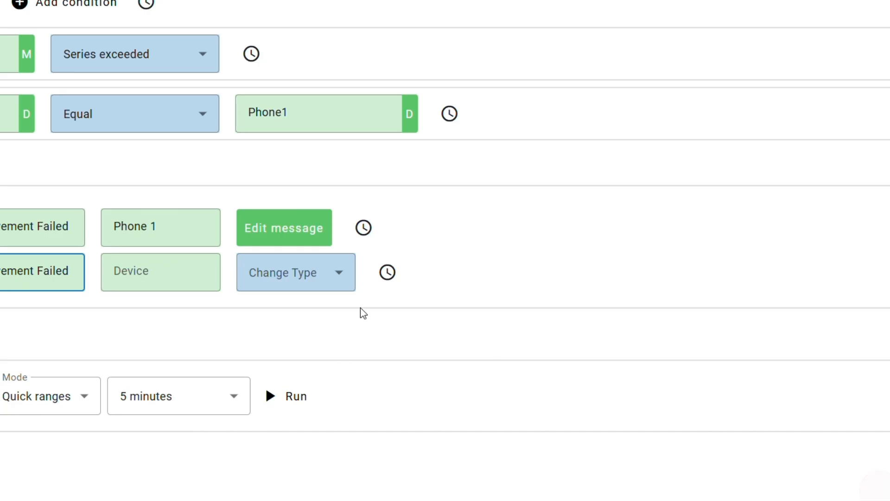
pyautogui.click(165, 282)
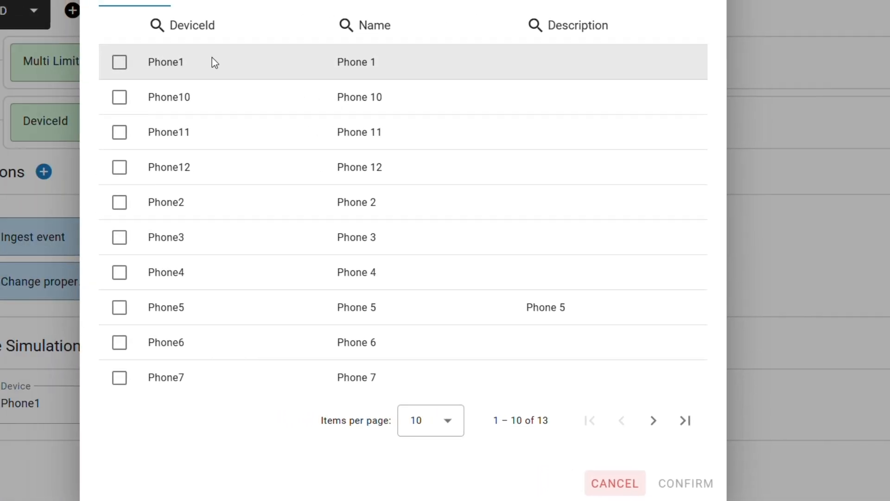
pyautogui.click(84, 55)
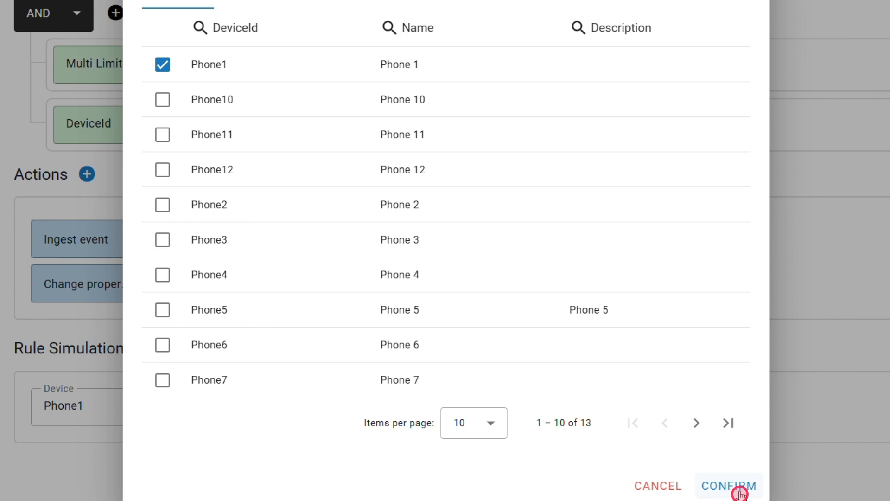
pyautogui.click(739, 491)
# Configure the Movement Failed property action as Set to value with value 1, and save the rule
pyautogui.click(501, 288)
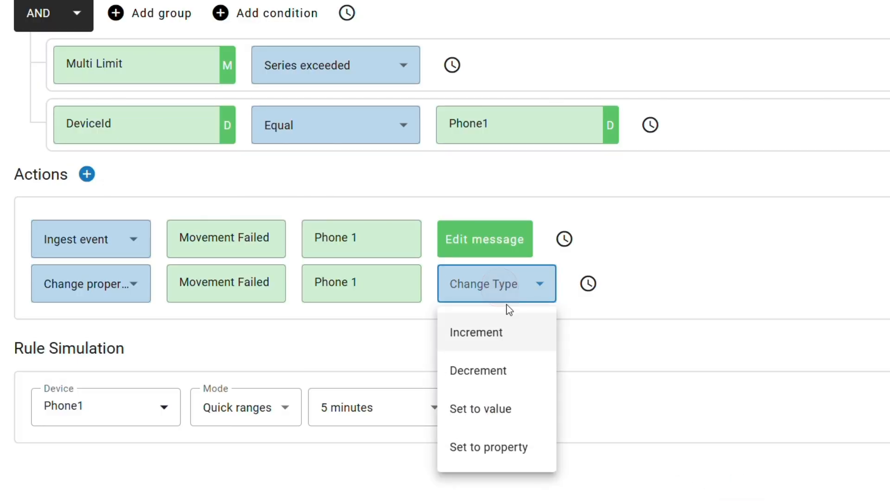
pyautogui.click(514, 411)
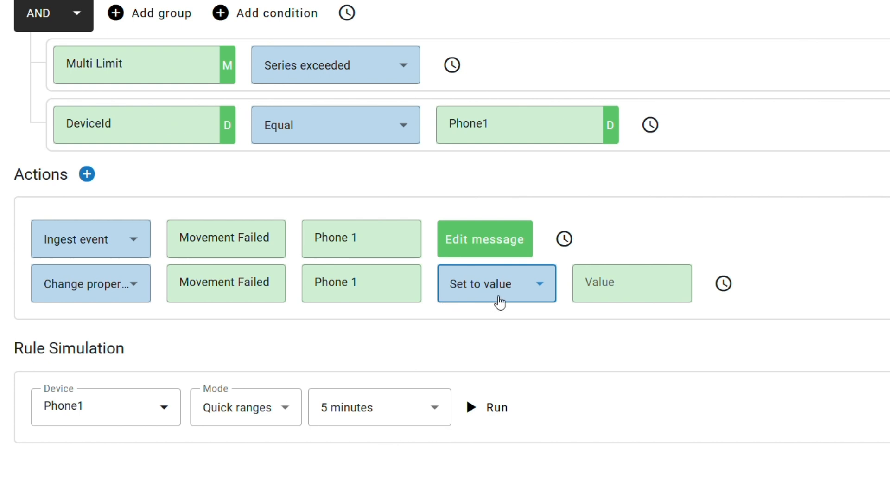
pyautogui.click(608, 299)
pyautogui.write('1')
pyautogui.scroll(4, 177, 12)
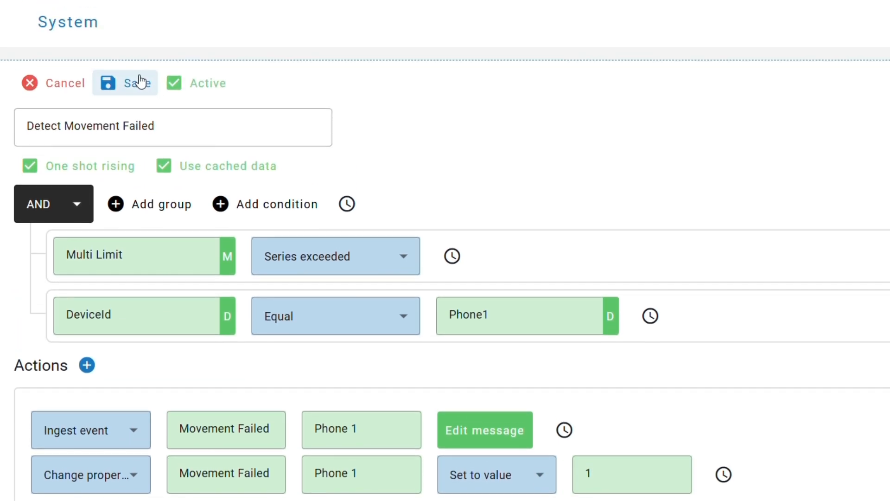
pyautogui.click(134, 87)
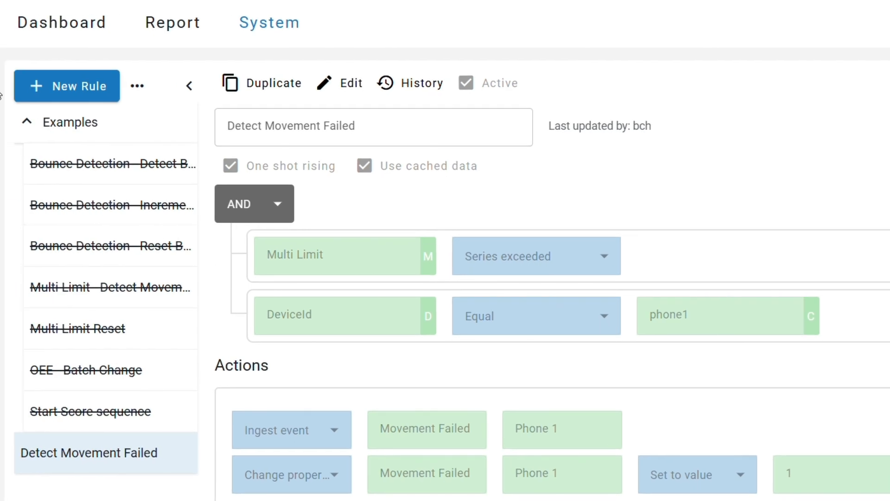
# Create a rule named "Detect Movement OK" with a condition on Multi Limit using the operator Series not exceeded
pyautogui.click(69, 99)
pyautogui.click(311, 136)
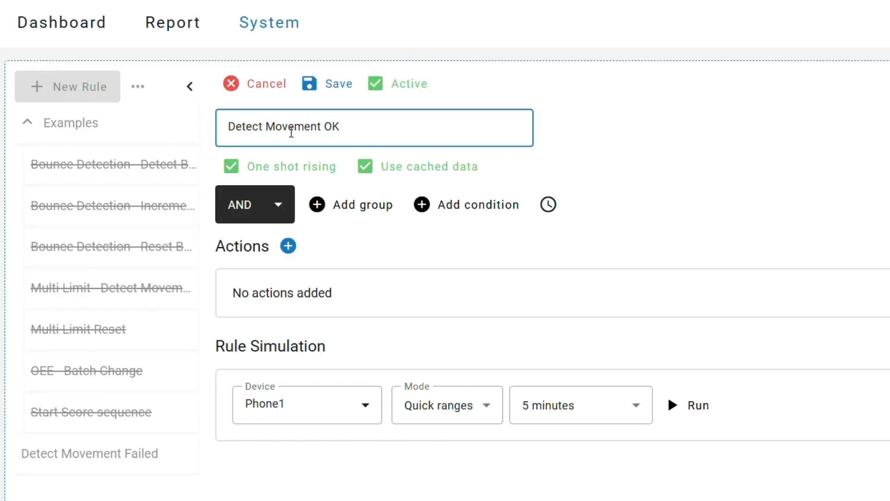
pyautogui.click(481, 206)
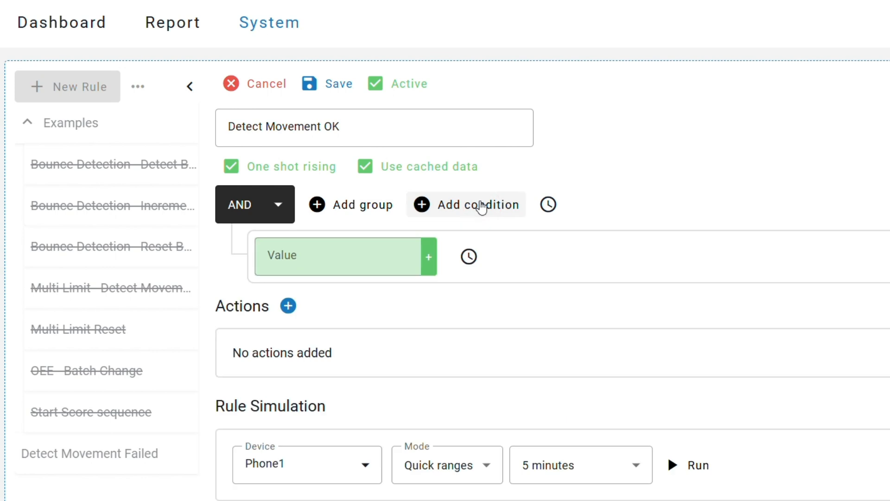
pyautogui.click(376, 258)
pyautogui.click(760, 58)
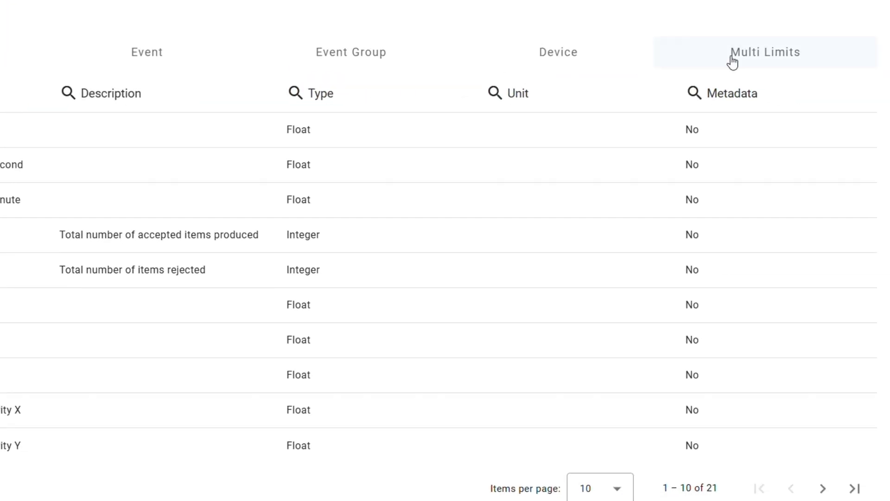
pyautogui.click(74, 168)
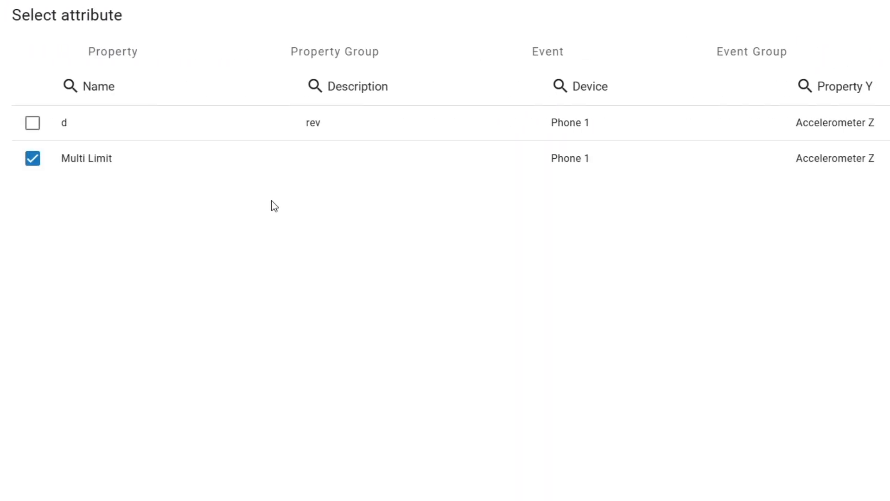
pyautogui.click(862, 486)
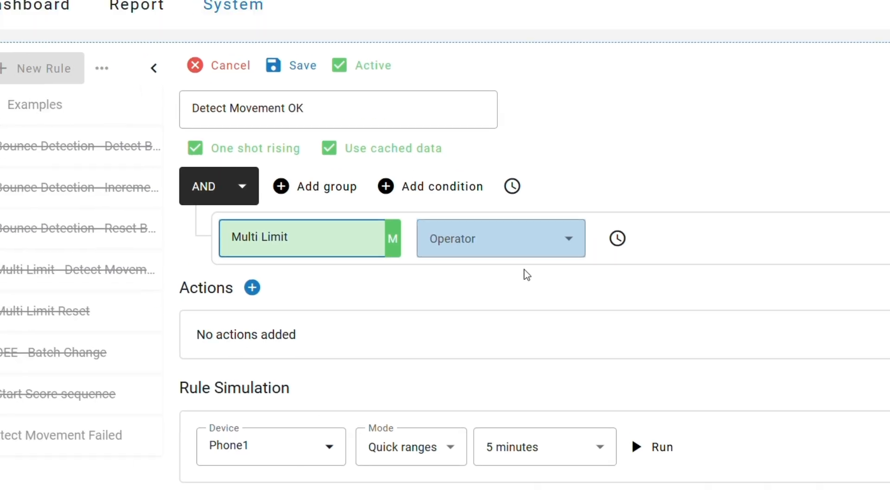
pyautogui.click(132, 50)
pyautogui.click(509, 348)
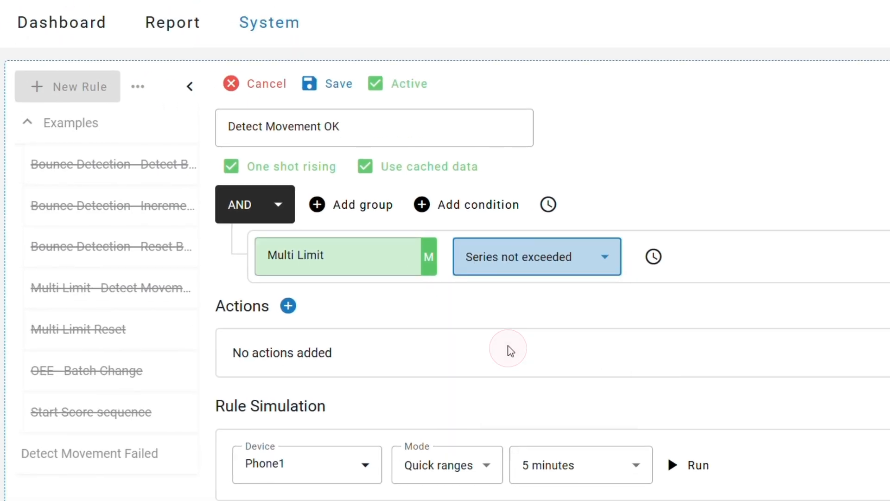
# Add a Change property action to the Detect Movement OK rule, targeting the Movement Failed property on device Phone 1
pyautogui.click(287, 306)
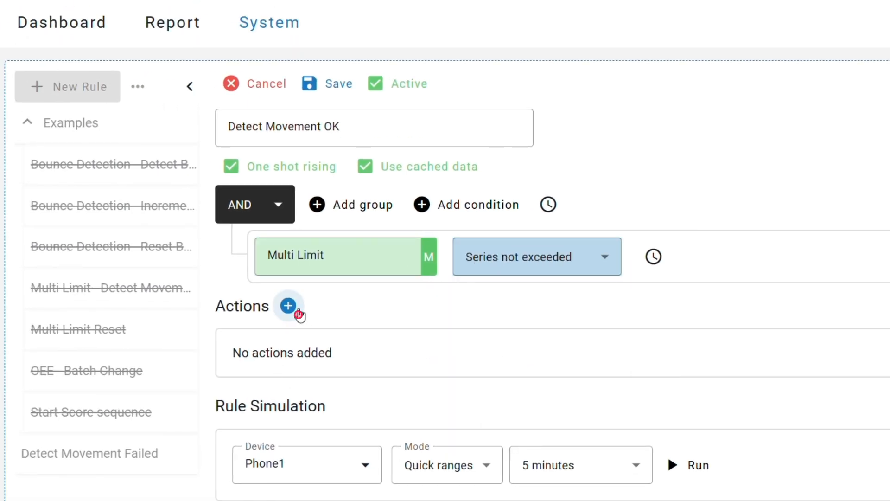
pyautogui.click(298, 368)
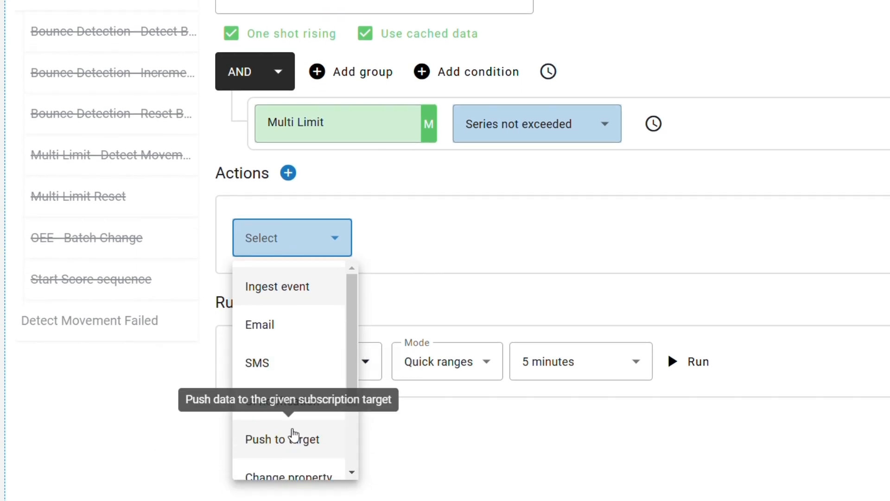
pyautogui.click(292, 461)
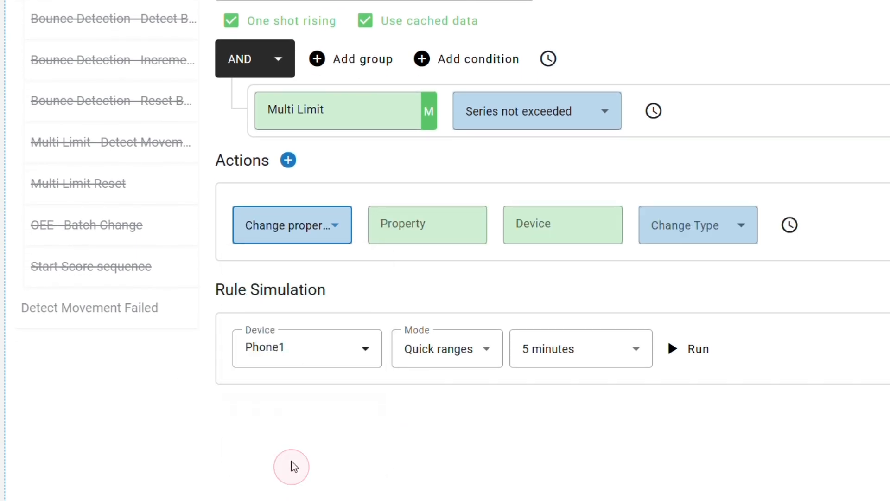
pyautogui.click(435, 232)
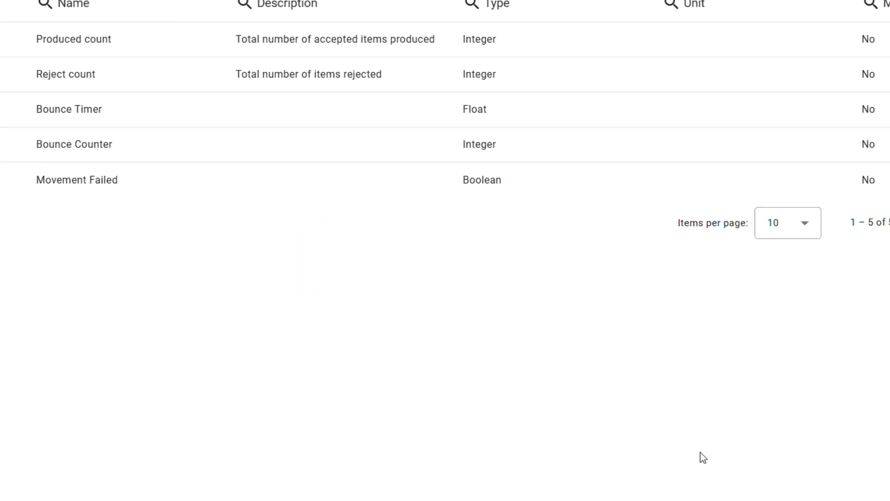
pyautogui.click(866, 491)
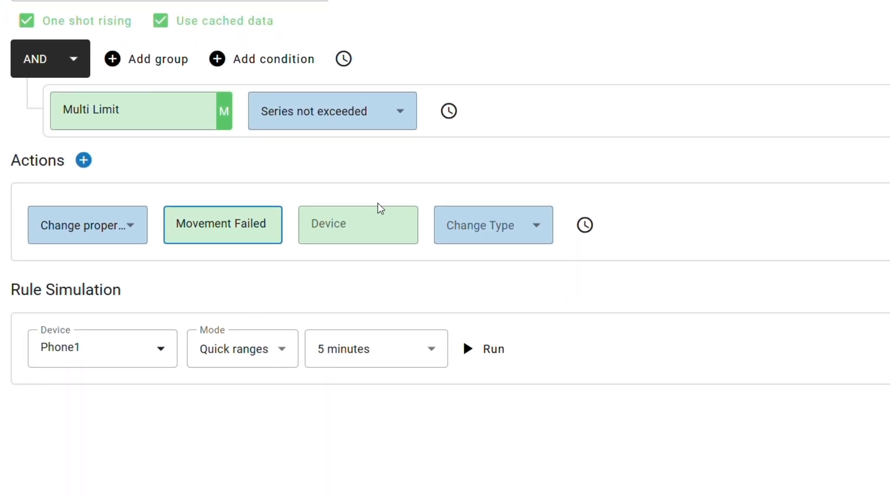
pyautogui.click(366, 228)
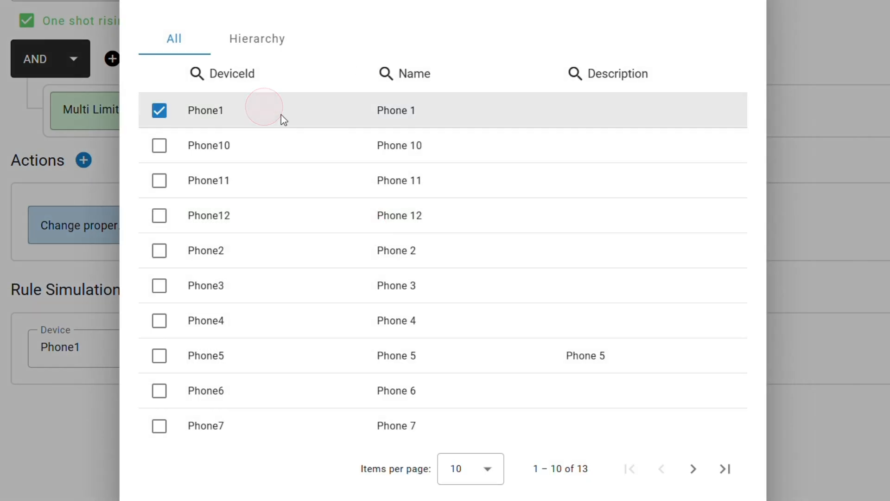
pyautogui.click(744, 485)
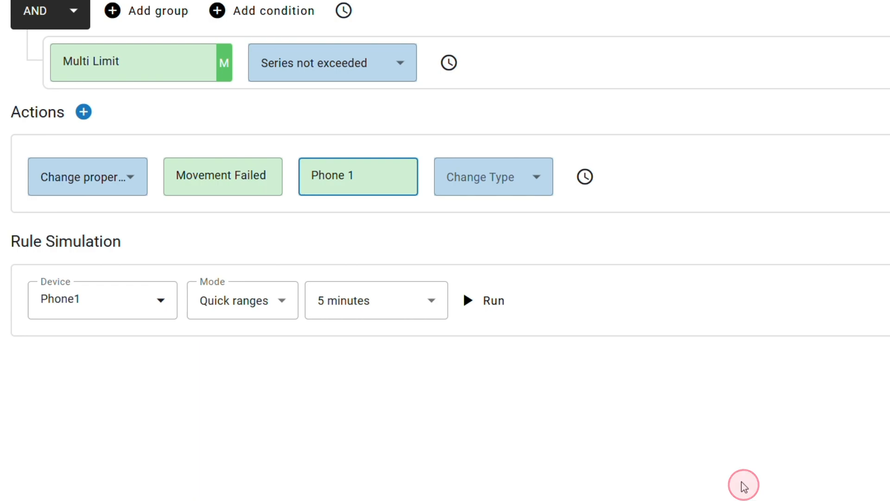
# Configure the property action as Set to value with value 0, and save the Detect Movement OK rule
pyautogui.click(510, 179)
pyautogui.click(497, 304)
pyautogui.click(629, 178)
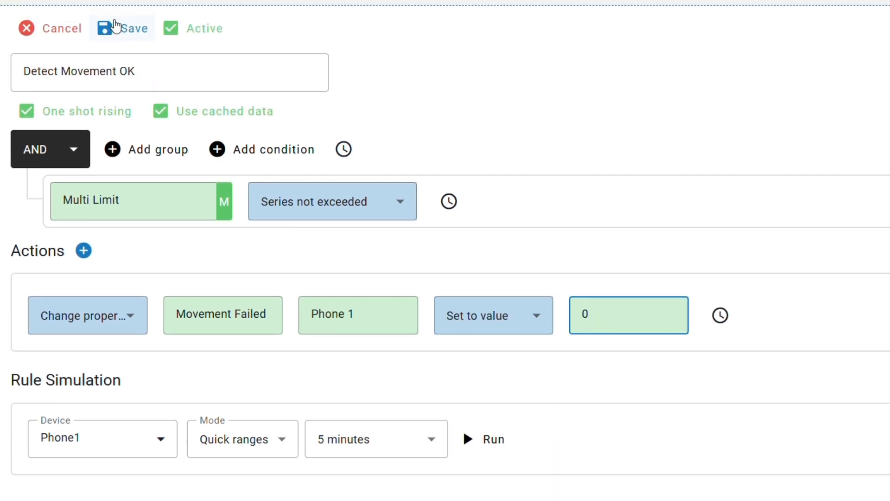
pyautogui.click(116, 85)
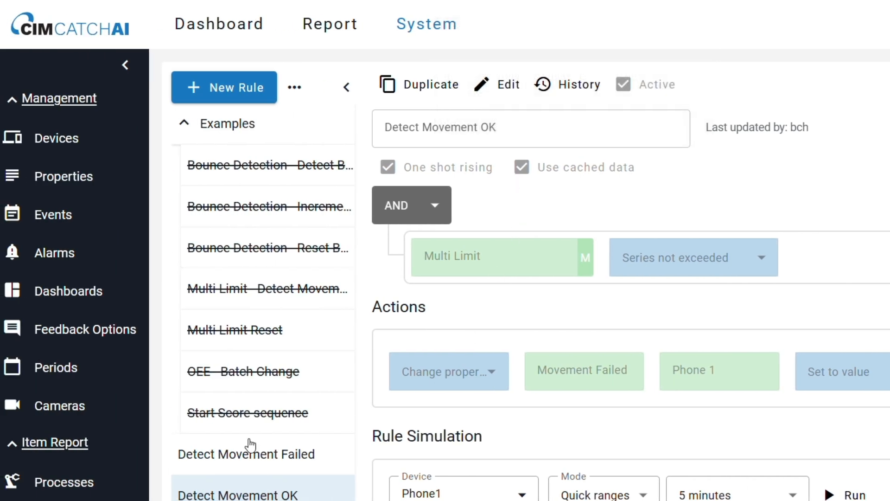
# Start a new alarm in the alarm management page with key a1 and name Movement Alarm
pyautogui.click(58, 253)
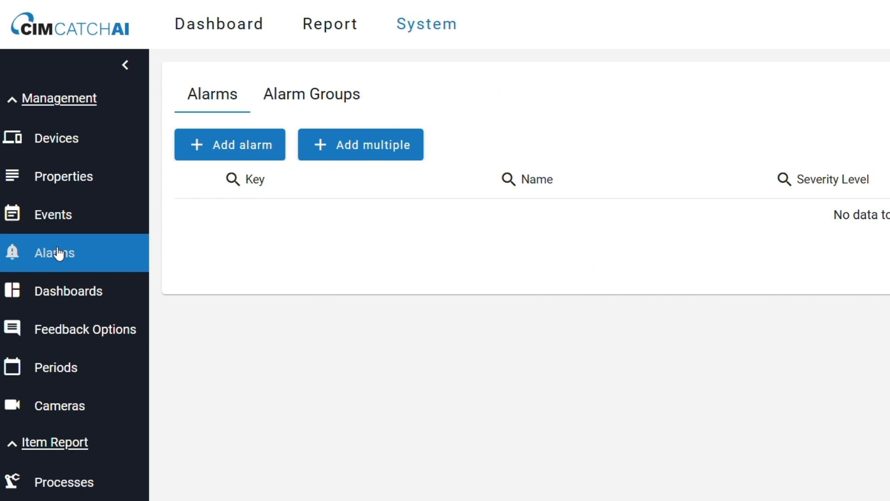
pyautogui.click(231, 143)
pyautogui.write('a1')
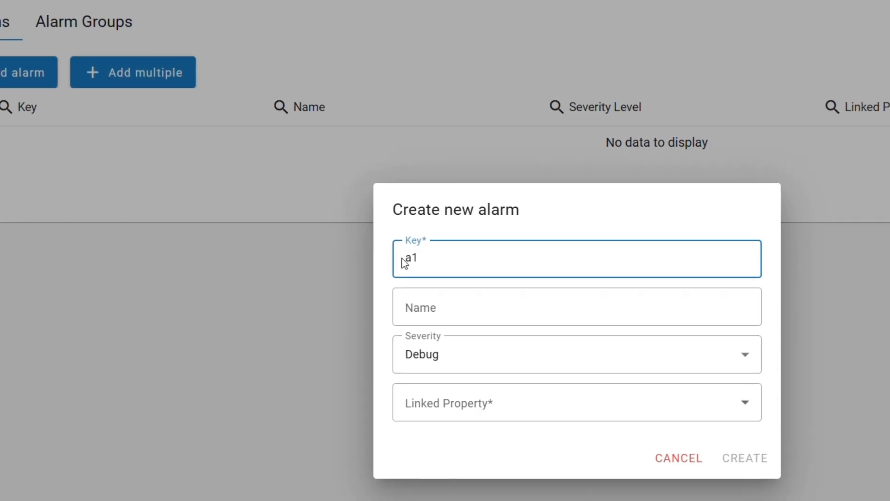
pyautogui.click(337, 274)
pyautogui.write('Movement Alarm')
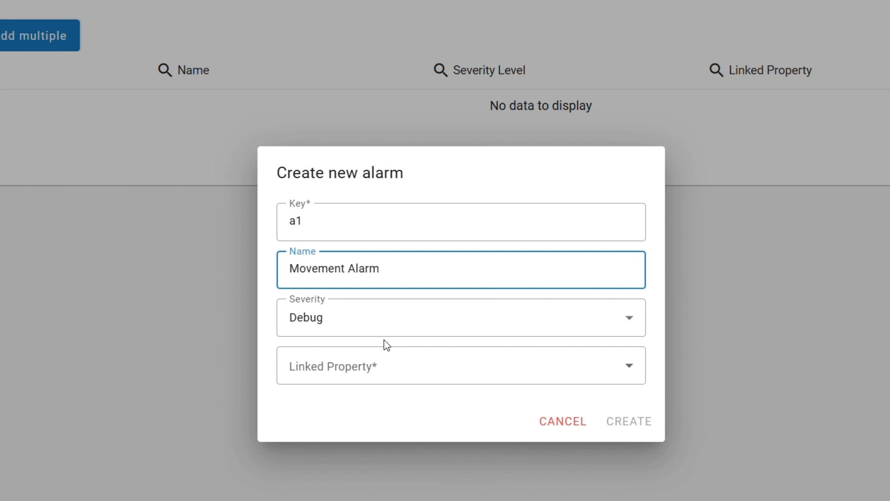
# Link the new alarm to the Movement Failed property and create it
pyautogui.click(357, 373)
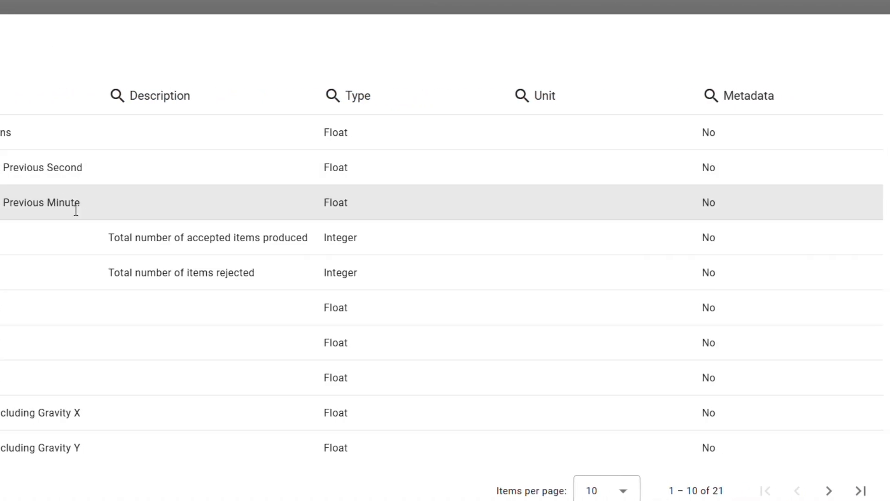
pyautogui.click(829, 491)
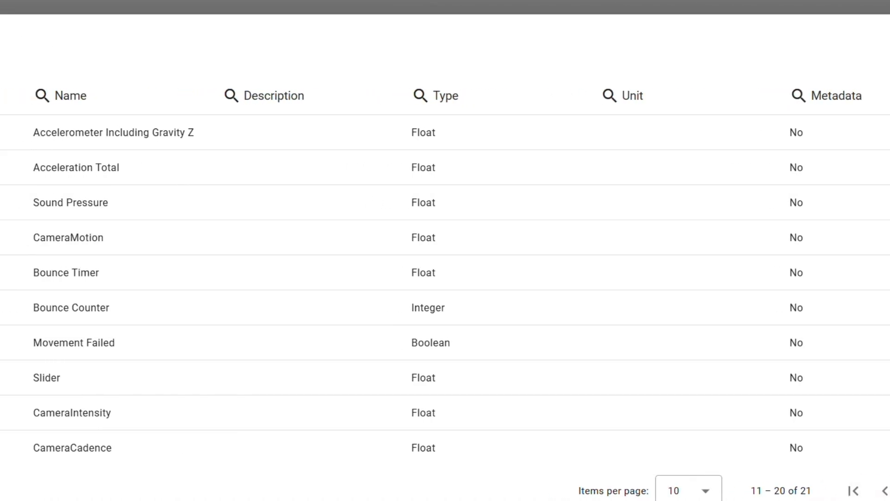
pyautogui.click(188, 343)
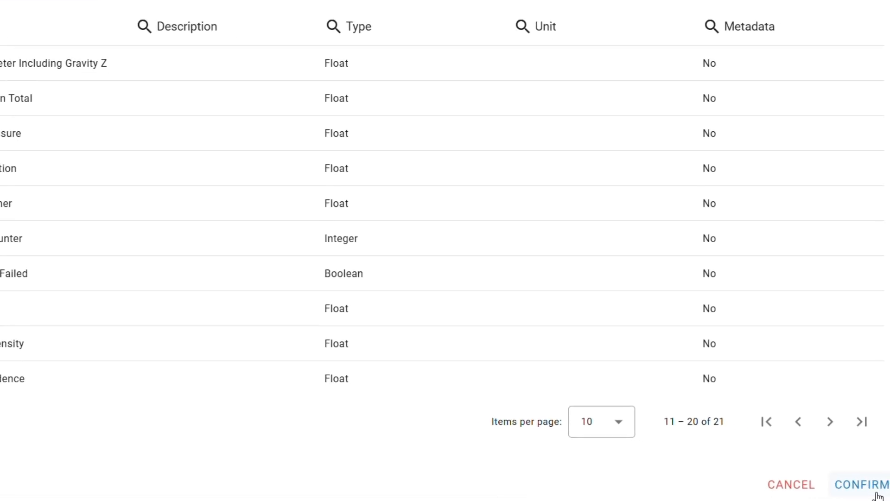
pyautogui.click(850, 487)
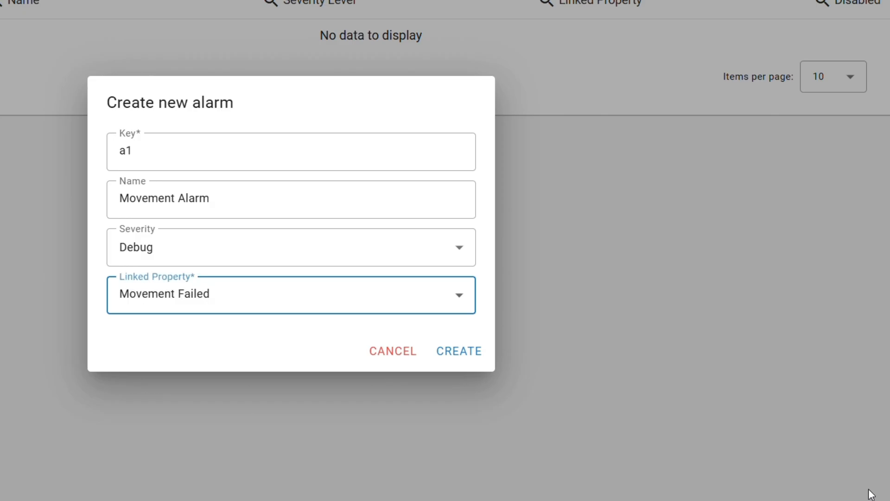
pyautogui.click(441, 364)
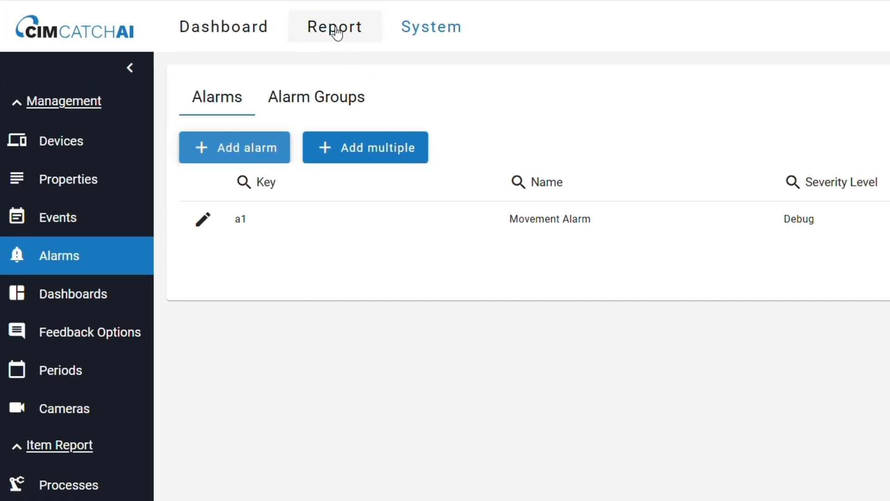
# Open the Alarms report and select Phone 1 as its device
pyautogui.click(337, 31)
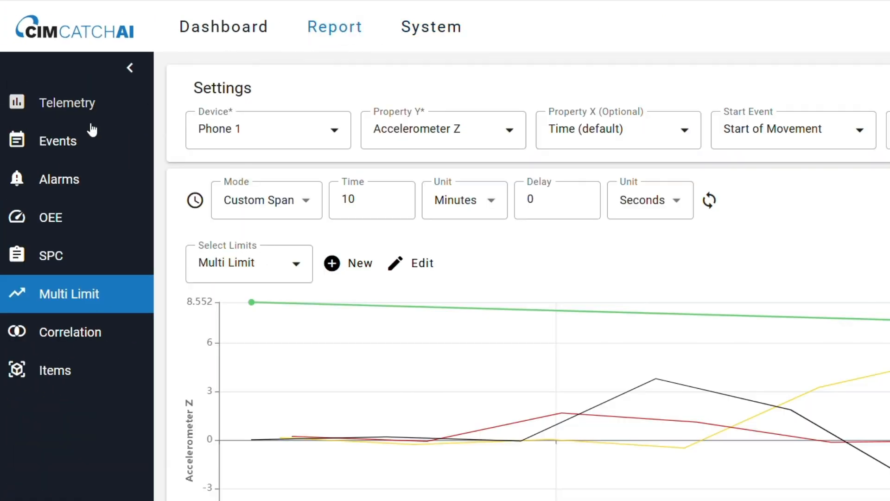
pyautogui.click(60, 178)
pyautogui.click(399, 148)
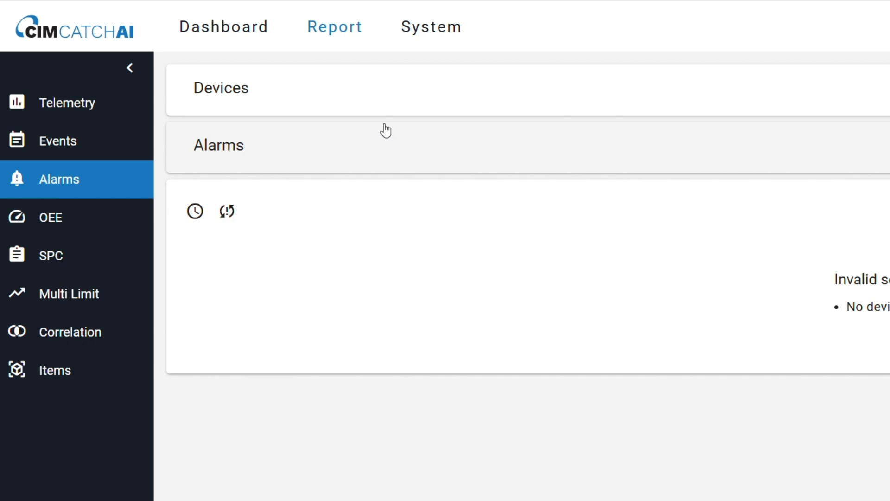
pyautogui.click(349, 109)
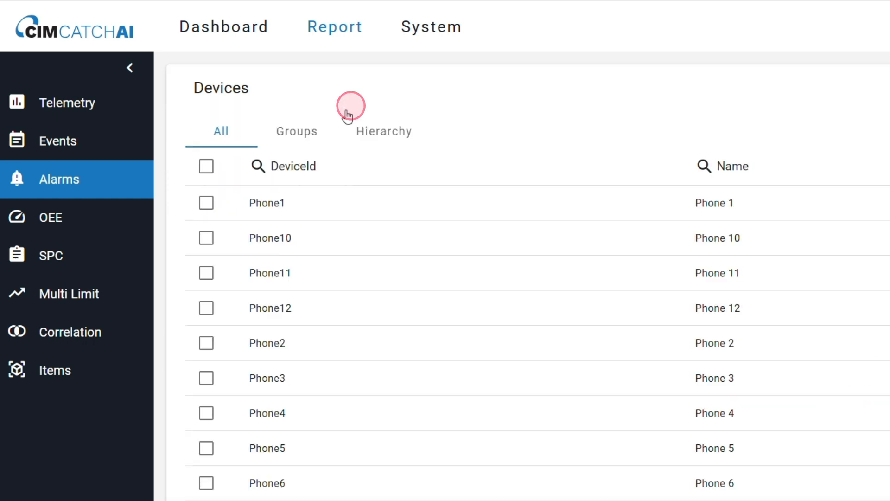
pyautogui.click(287, 203)
# Include the Movement Alarm with key a1 in the report's alarm selection
pyautogui.scroll(-3, 393, 308)
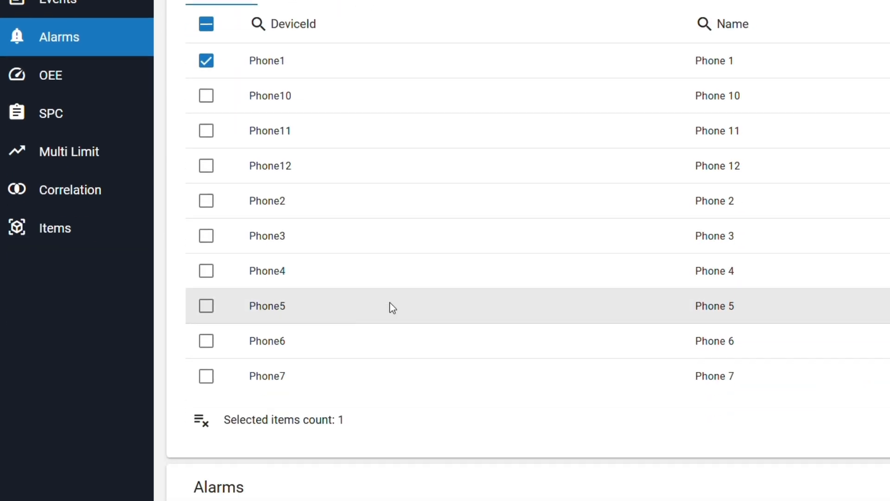
pyautogui.scroll(-5, 392, 307)
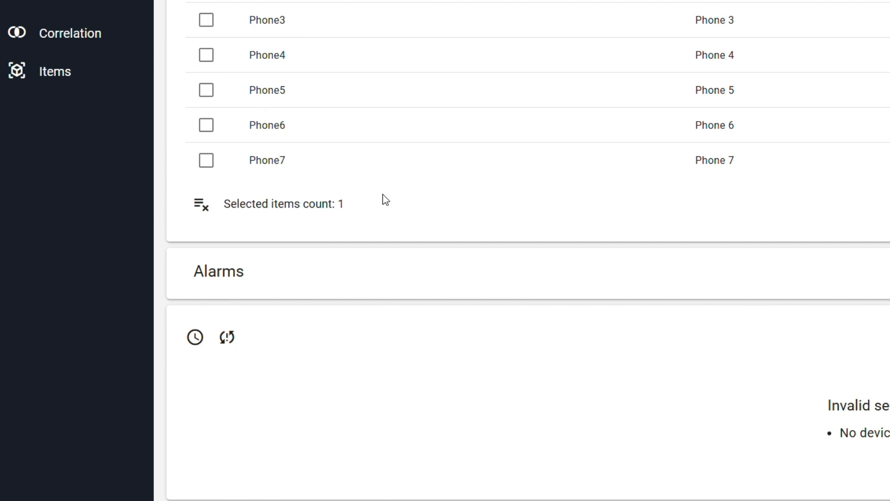
pyautogui.click(323, 277)
pyautogui.click(248, 398)
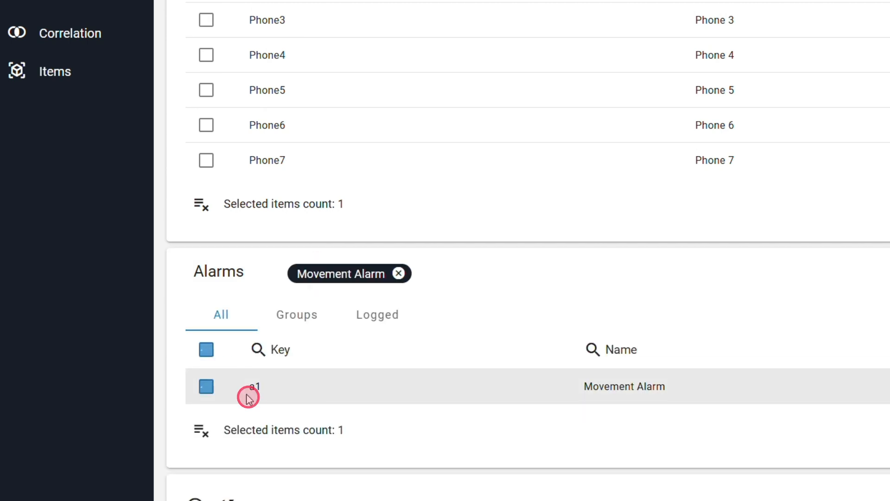
# Choose Alarm Cards as the report's visualization and refresh it to apply the device and alarm selection
pyautogui.scroll(-4, 503, 316)
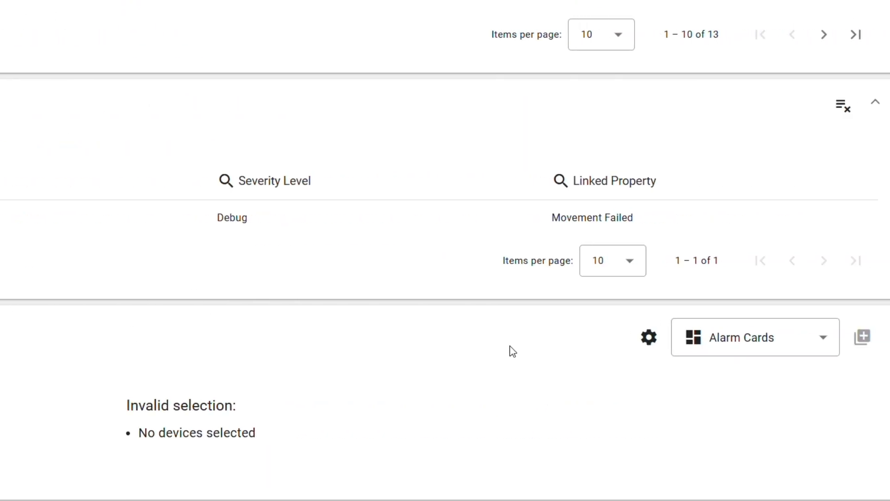
pyautogui.click(748, 353)
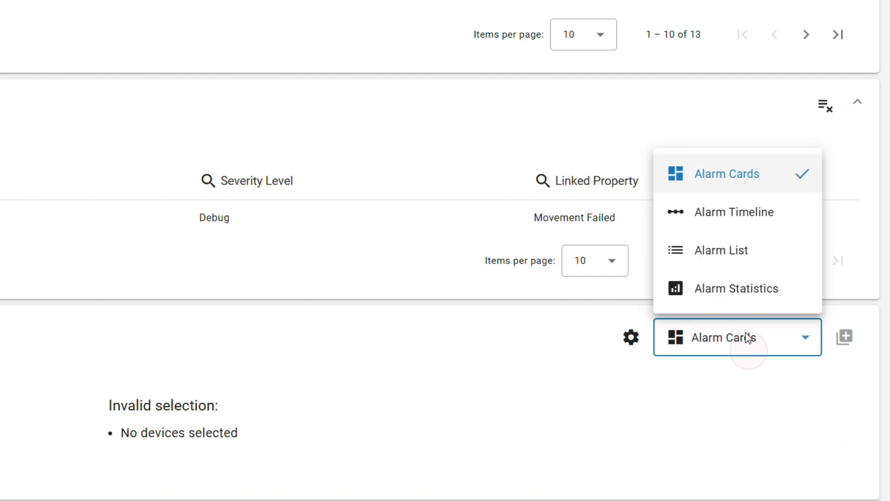
pyautogui.click(727, 185)
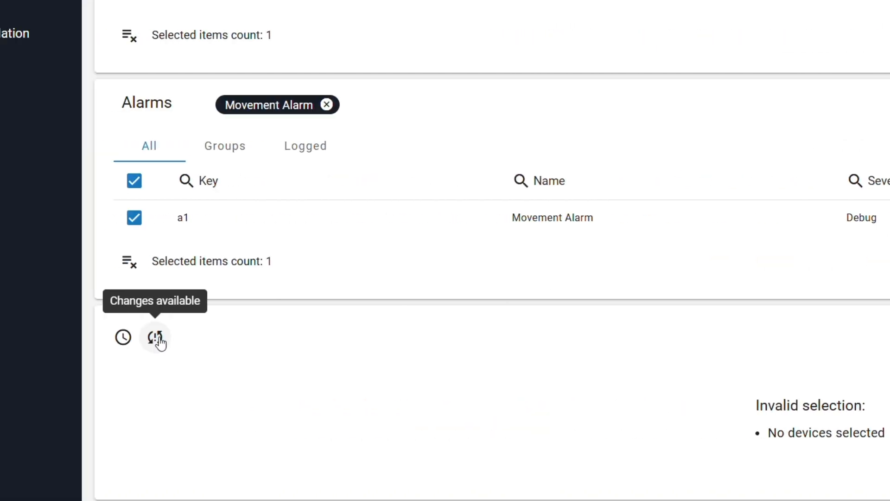
pyautogui.click(158, 339)
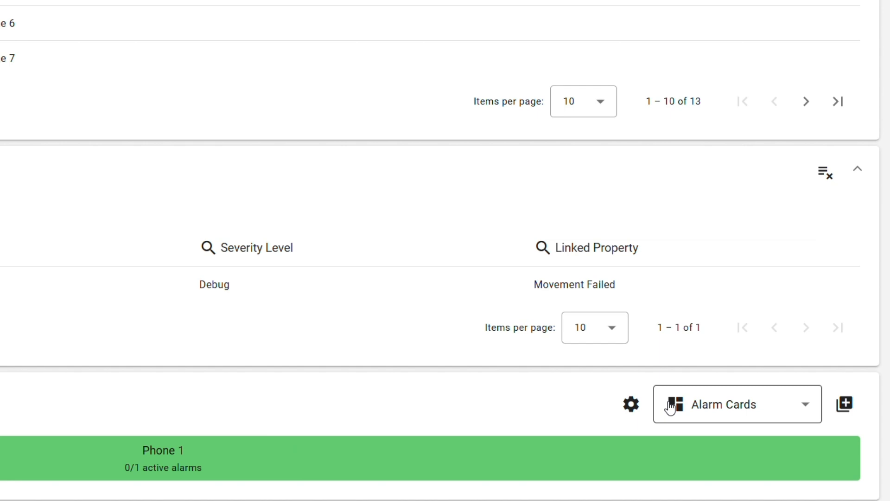
# Add the alarm cards as an unnamed widget to the Case #4 - Multi Limits dashboard, and open that dashboard
pyautogui.click(844, 404)
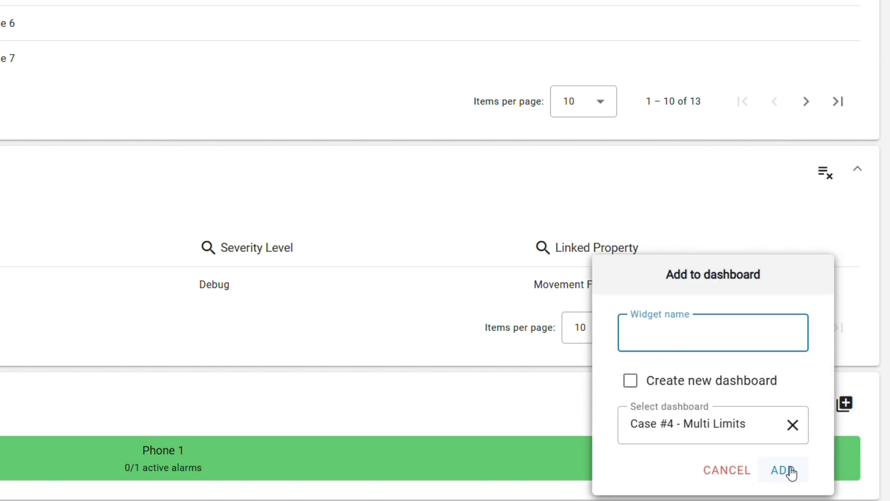
pyautogui.click(783, 471)
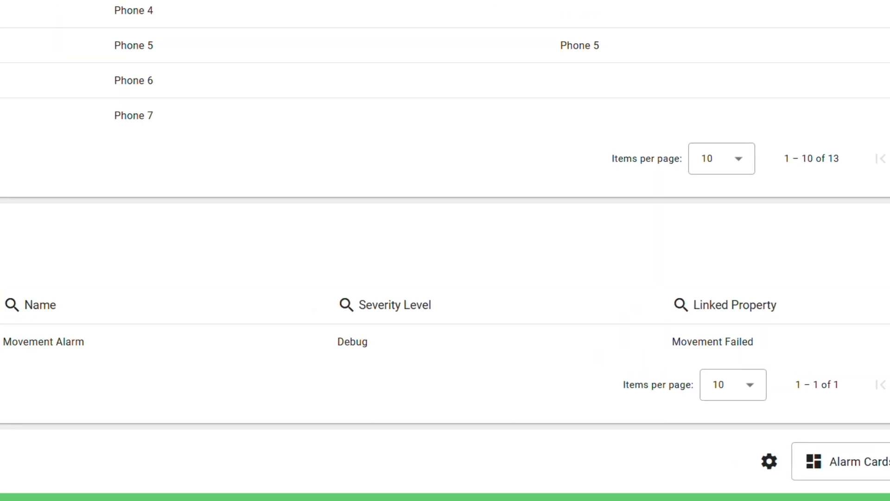
pyautogui.click(170, 5)
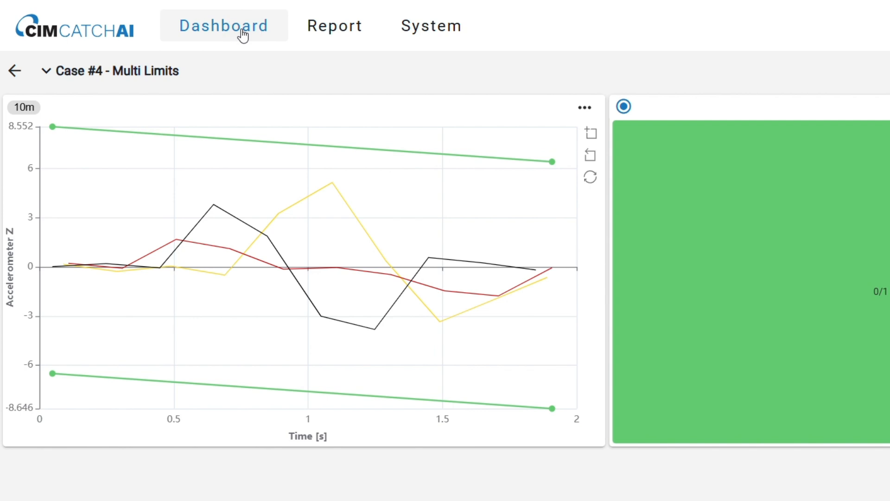